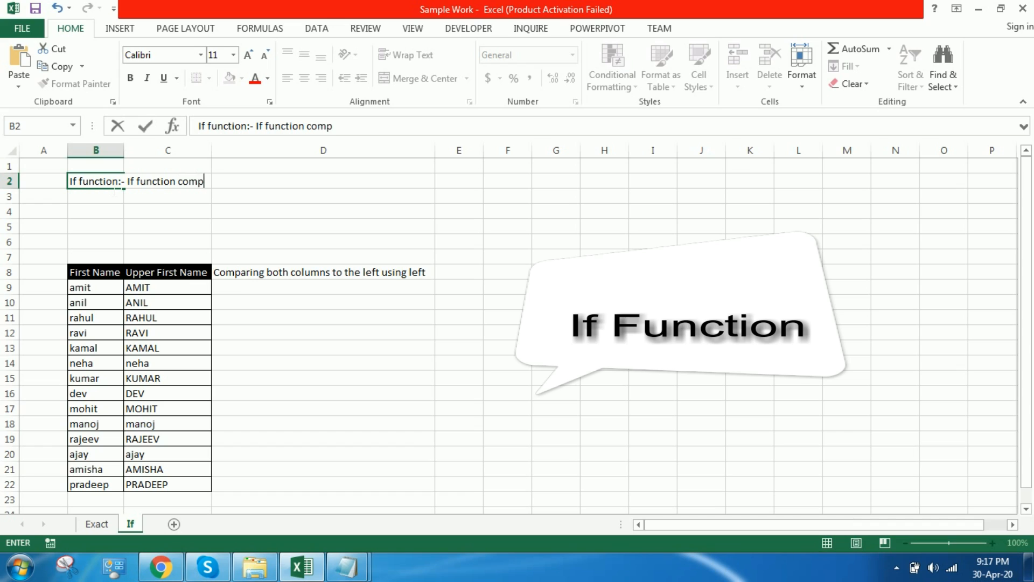
- Complete the IF function description in B2 with "compares two eentities and gives only two results, either True/ False."
text(eentitit)
key(BackSpace)
key(BackSpace)
text(ies and gives)
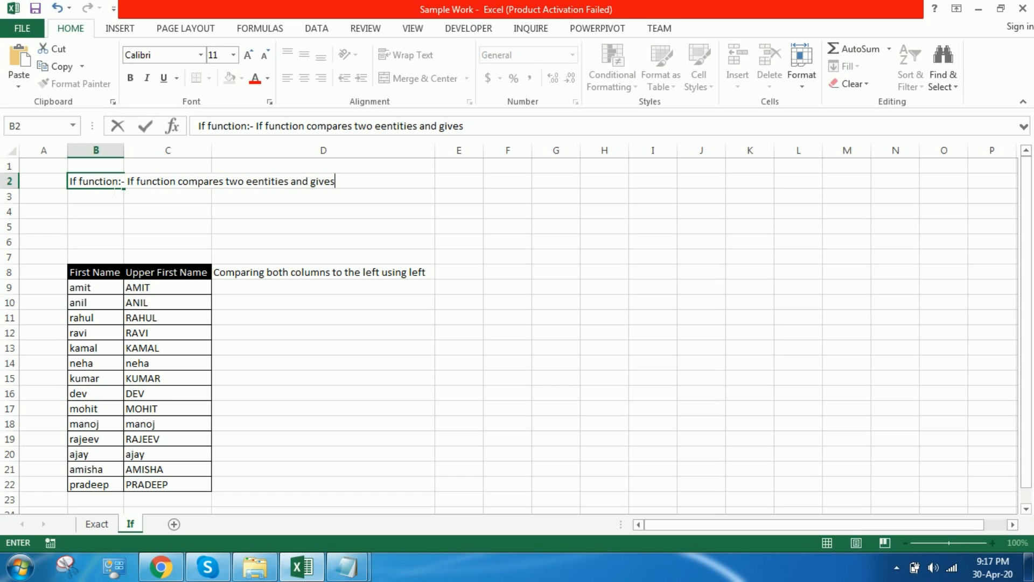
text( only two results, eithe)
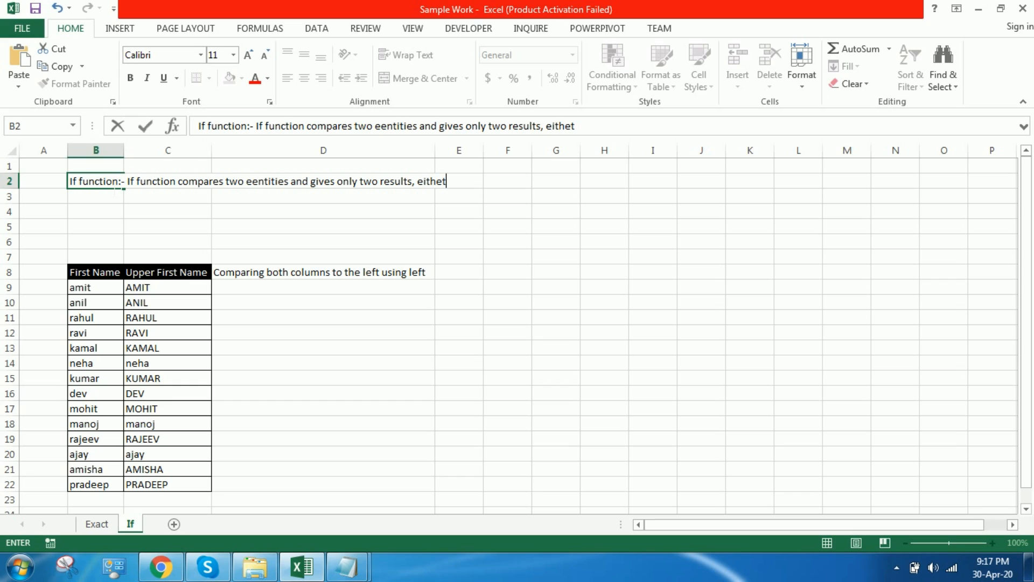
text(r True/ Fa)
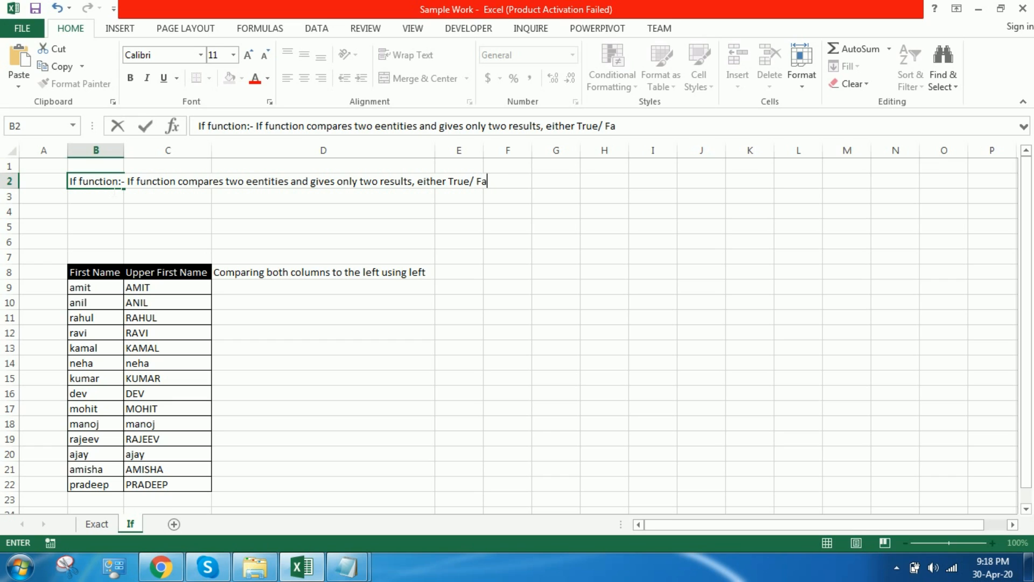
text(lse.)
key(Return)
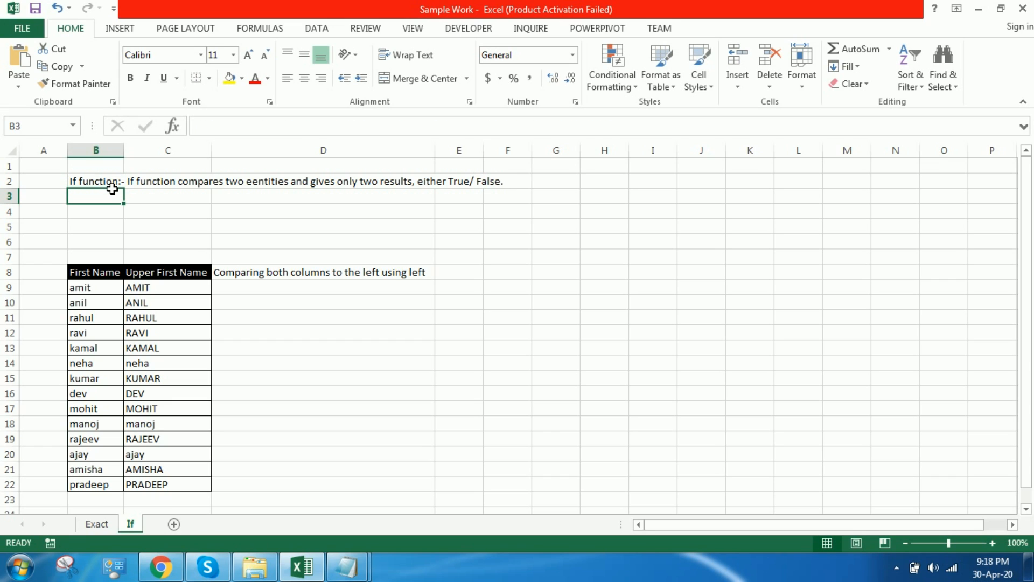
- Enter "It's formula is written as =if(entity1 (comparison) entity2) = True/ False" in B3
text(Its)
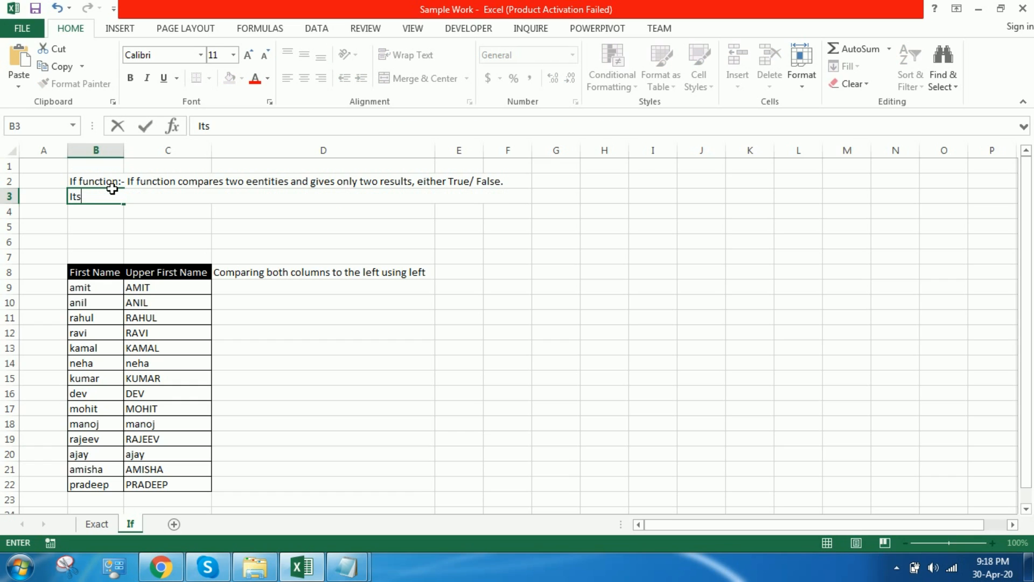
key(BackSpace)
text('s function)
key(BackSpace)
key(BackSpace)
key(BackSpace)
key(BackSpace)
key(BackSpace)
key(BackSpace)
key(BackSpace)
text(ormula is )
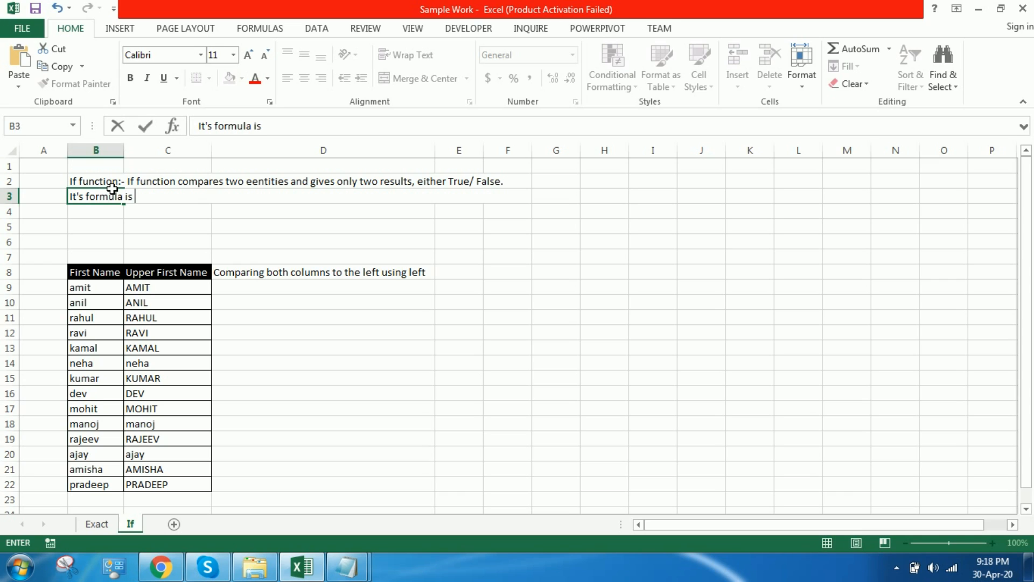
text(written as )
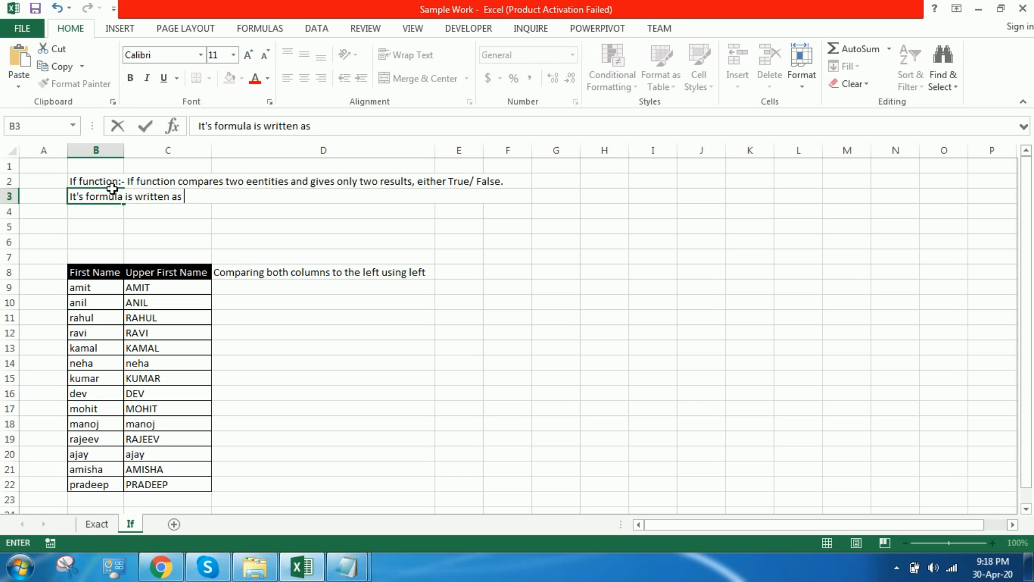
text(=if(entity1=)
key(BackSpace)
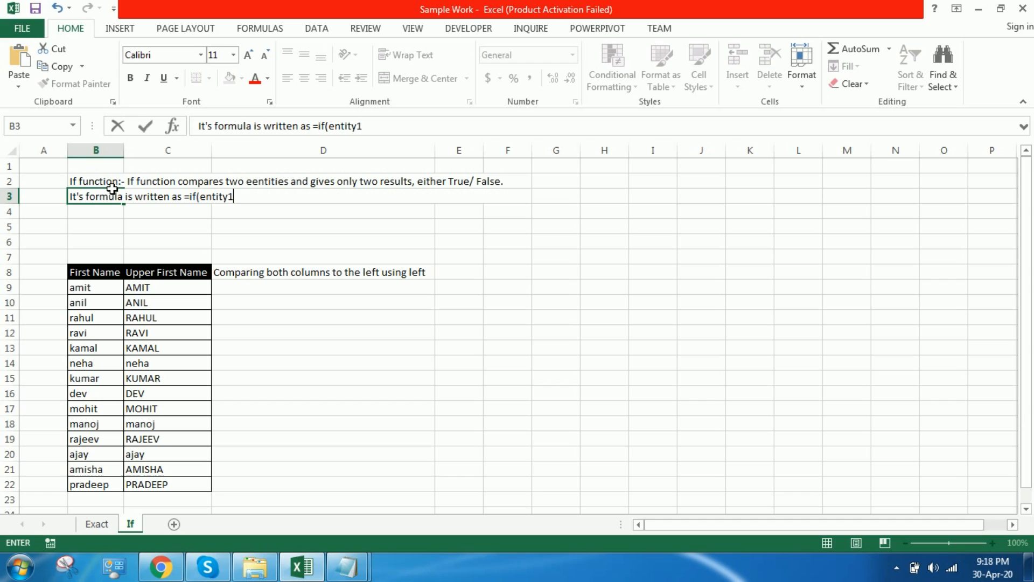
text((comparis)
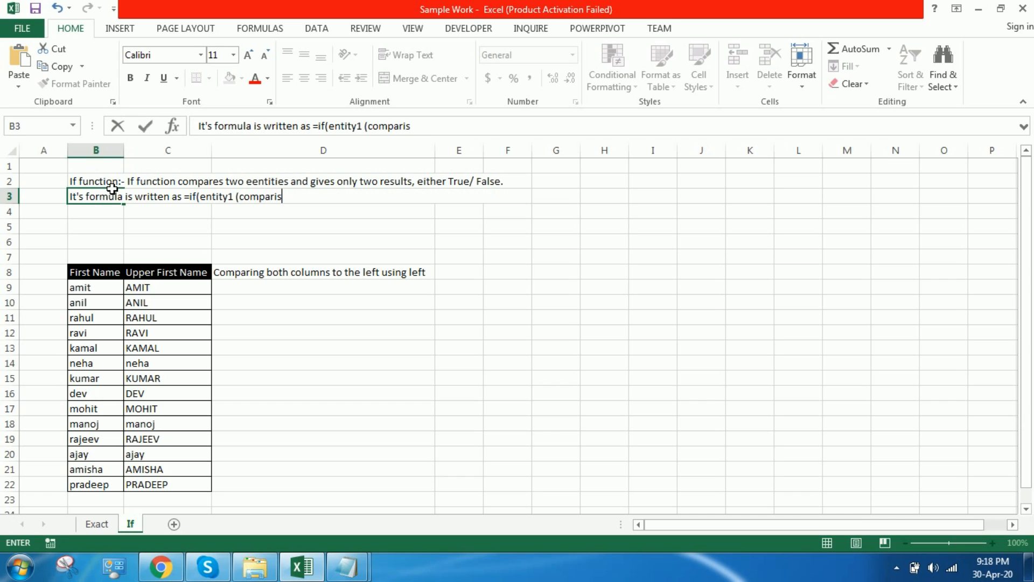
text(on) entity2))
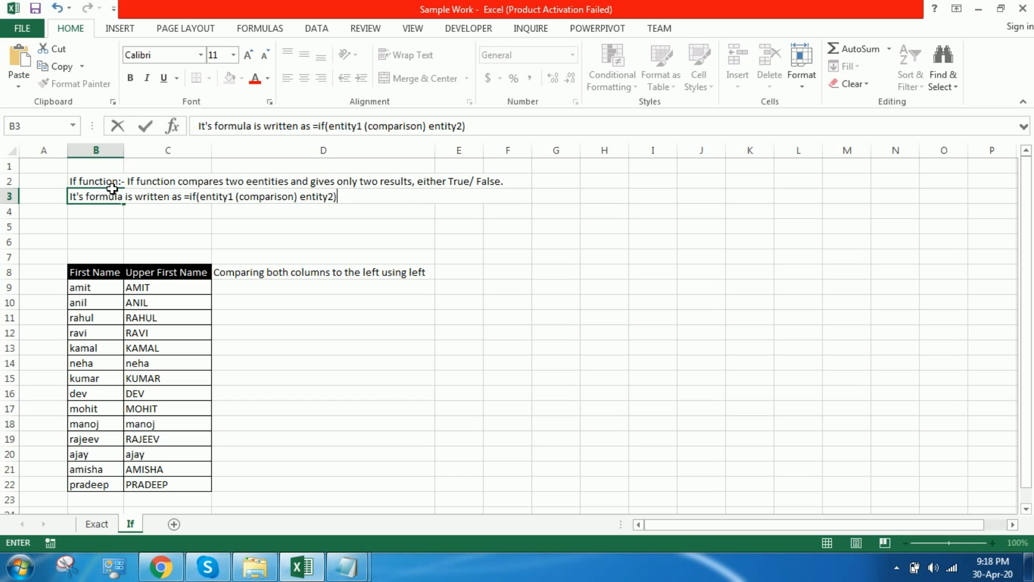
text( = True/ False)
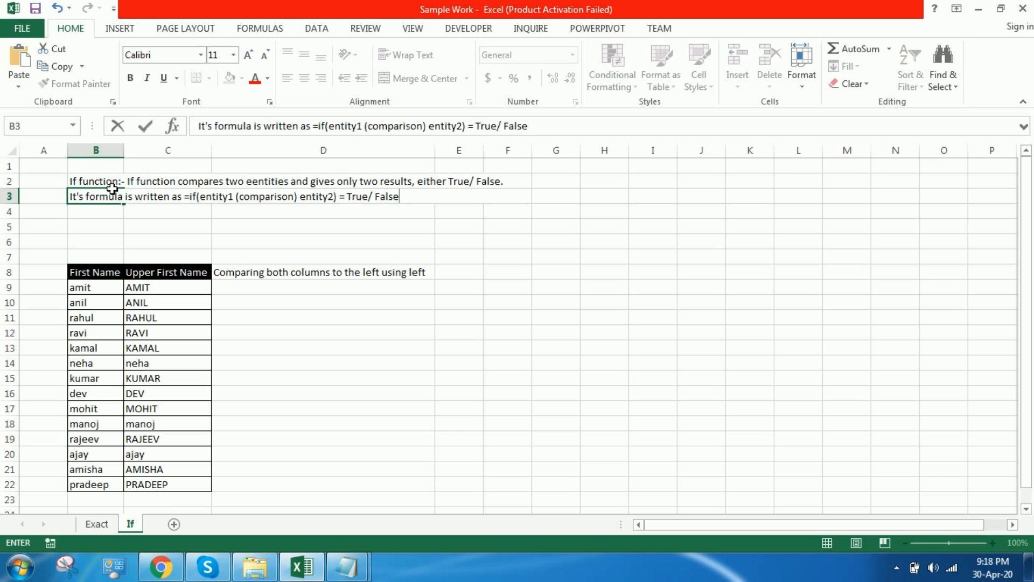
key(Return)
- Increase the font size of the two description lines in B2:B3 to 14
drag(110, 179, 112, 201)
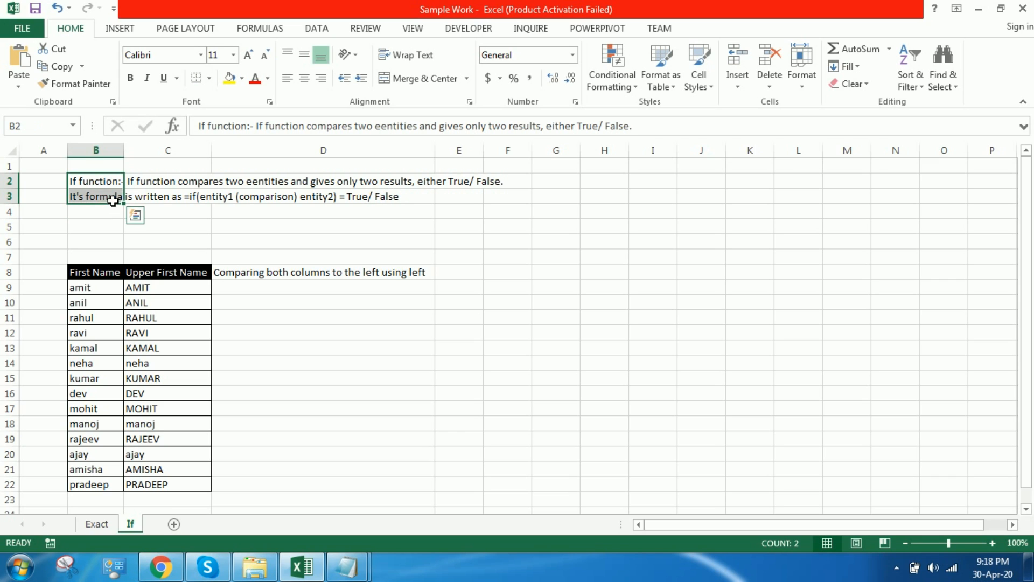
click(249, 54)
click(249, 55)
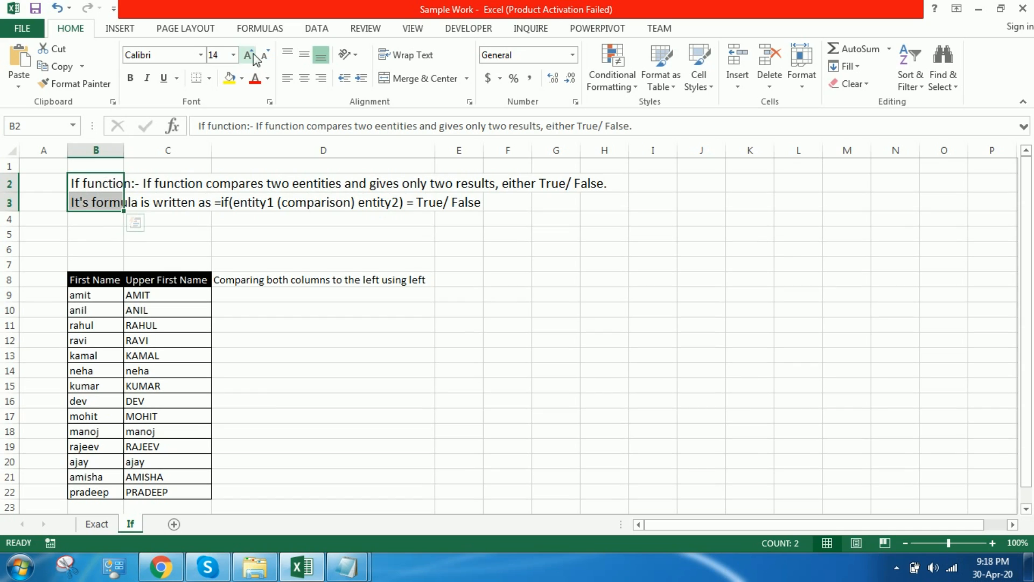
- Copy the formatting of the First Name header in B8 onto the comparison header in D8
click(111, 283)
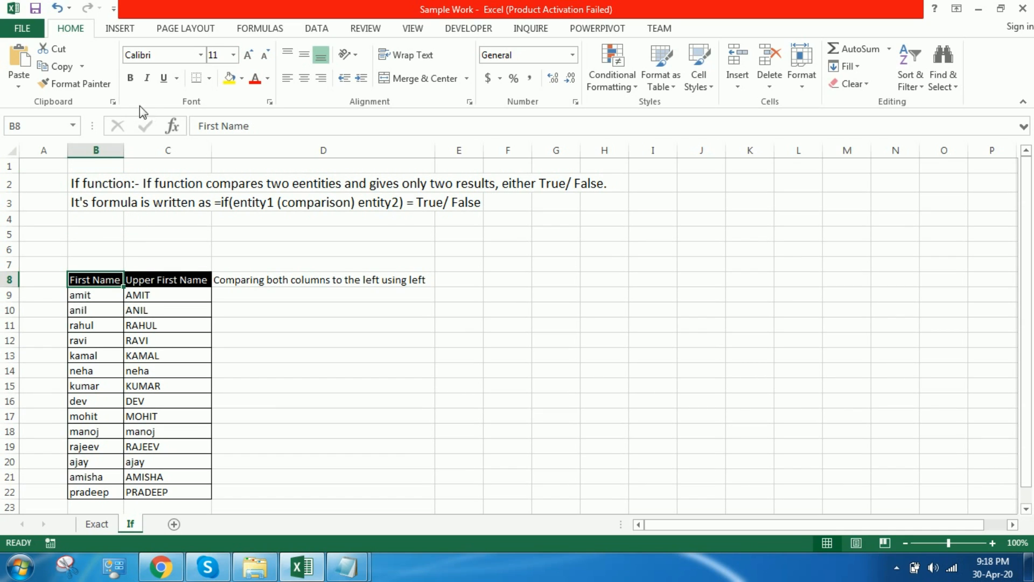
click(81, 84)
click(358, 287)
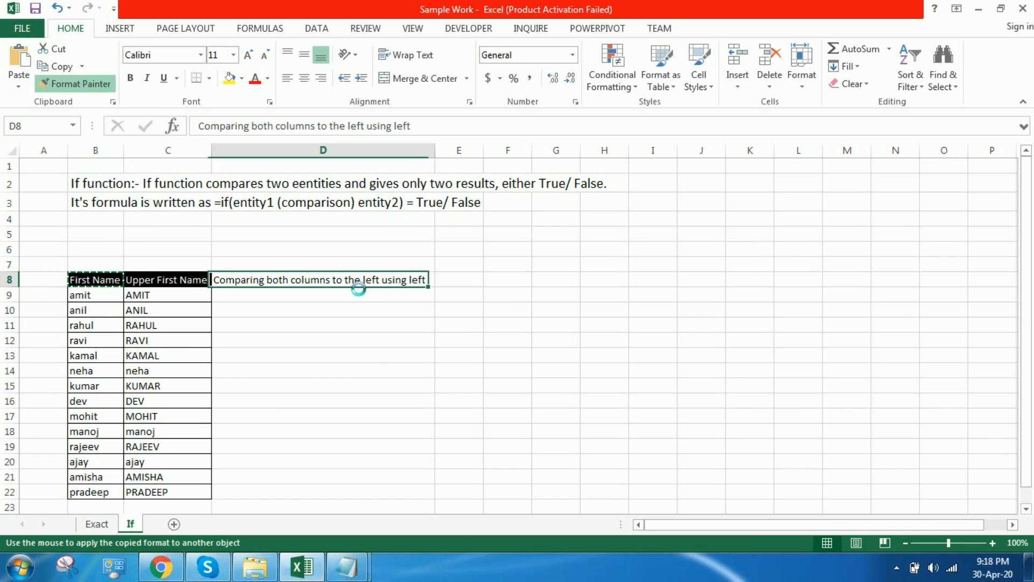
- Try to enter the formula =IF(B9=C9) in D9 to compare the first name with its uppercase version
click(344, 305)
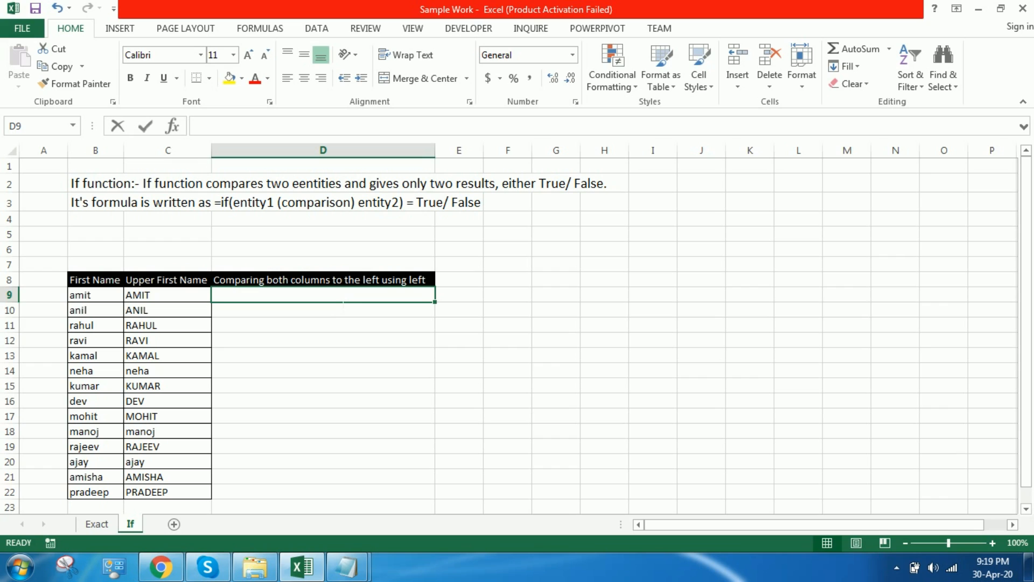
text(=IF()
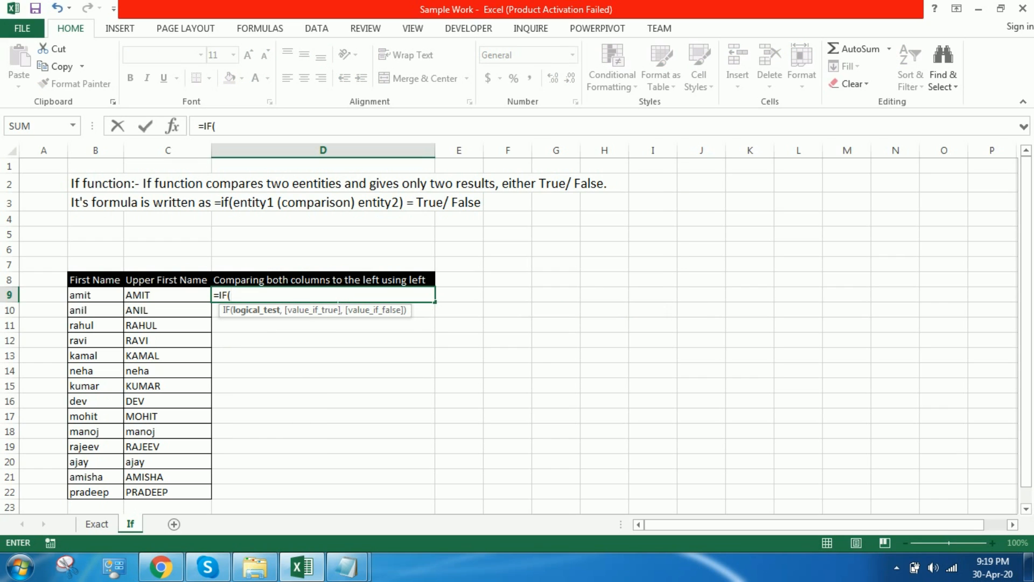
click(105, 301)
text(=)
click(158, 302)
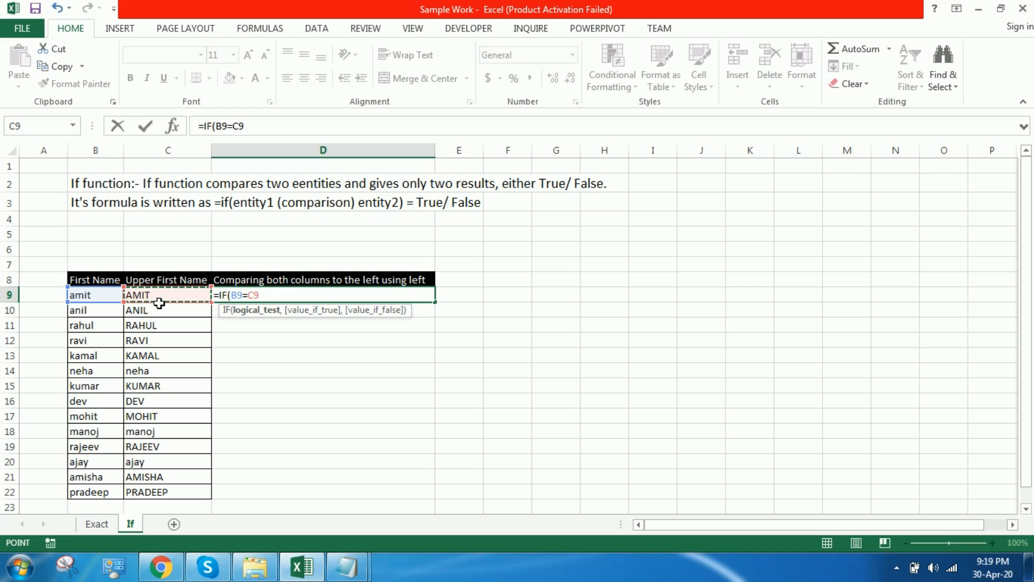
text())
key(Return)
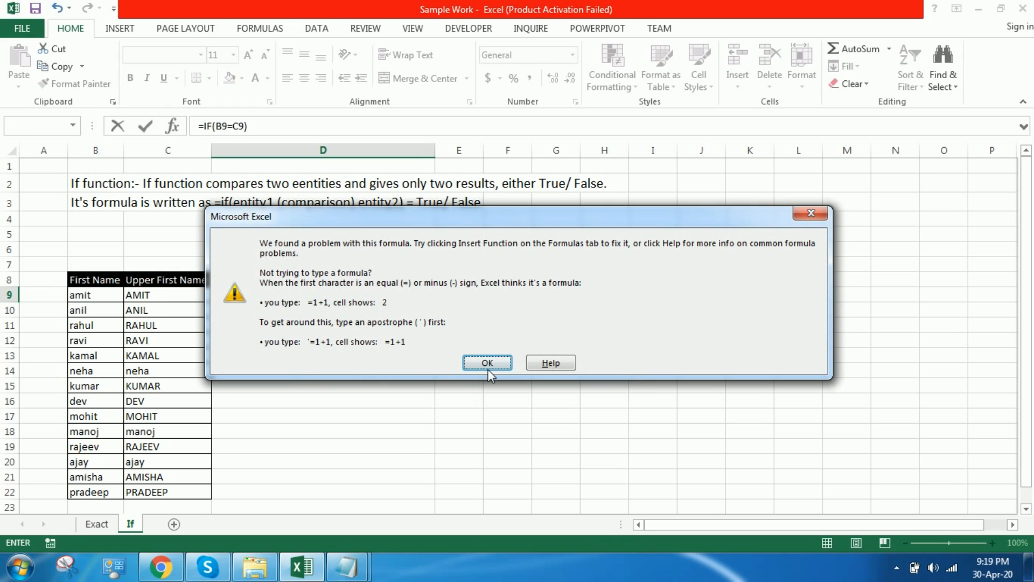
- Correct the D9 formula to =IF(B9=C9,TRUE,FALSE) by adding the true and false results
click(487, 363)
key(BackSpace)
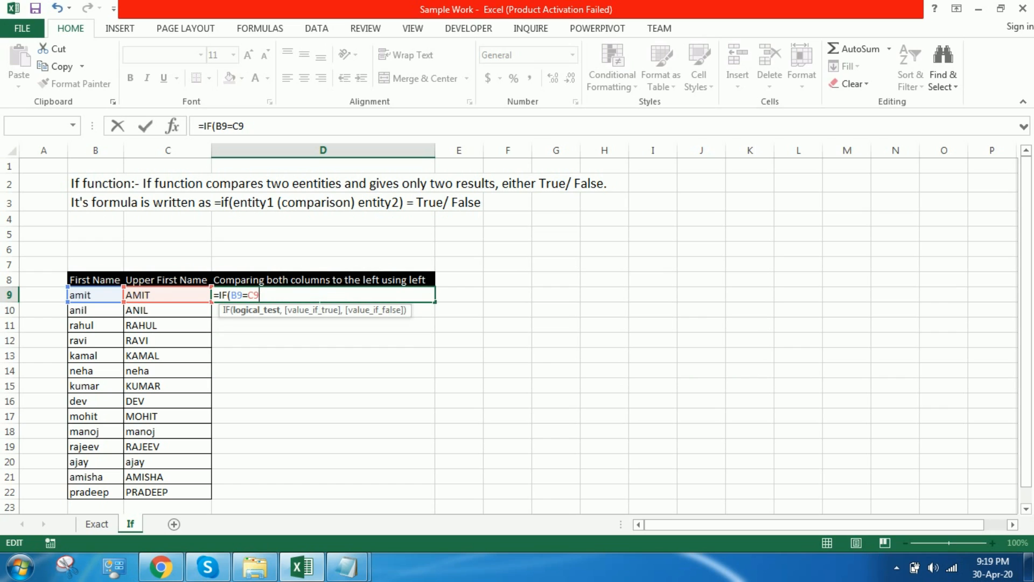
text(,)
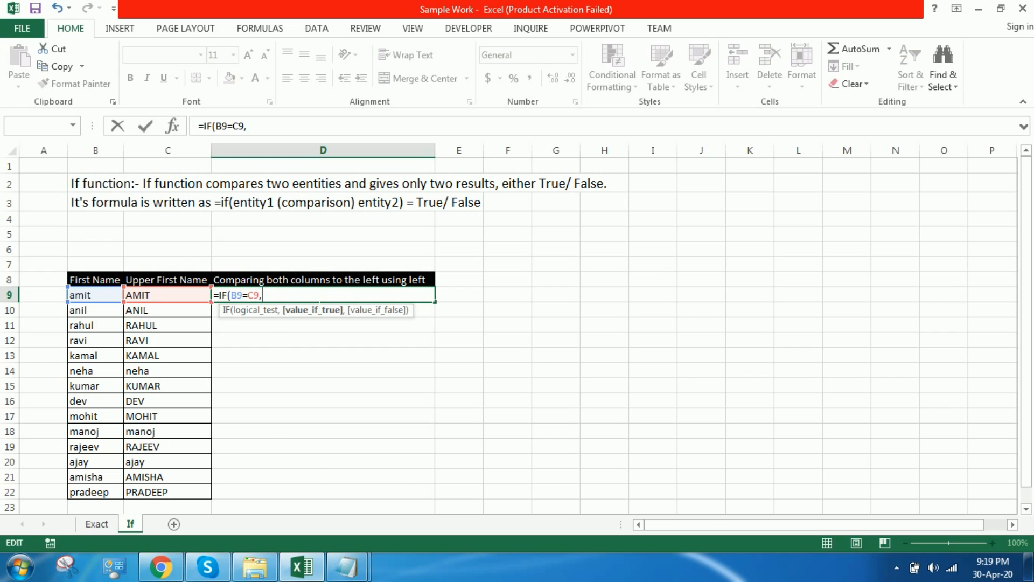
text(TRUE)
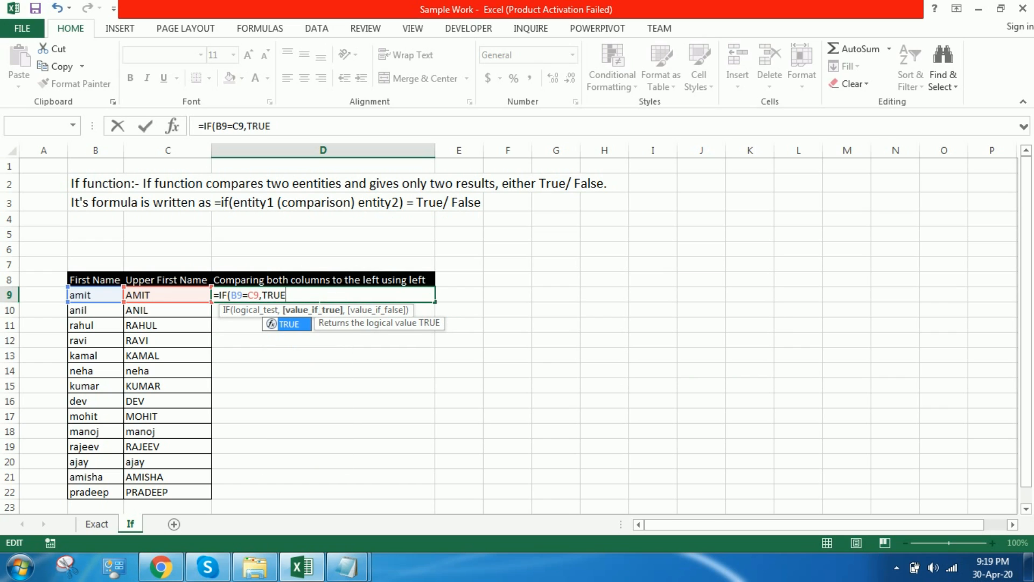
text(,False)
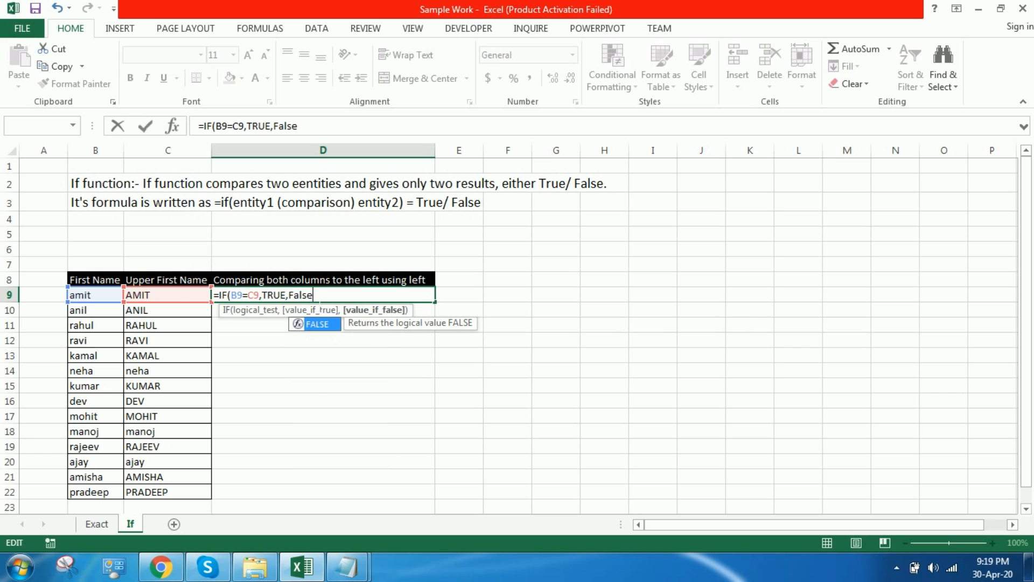
text())
key(Return)
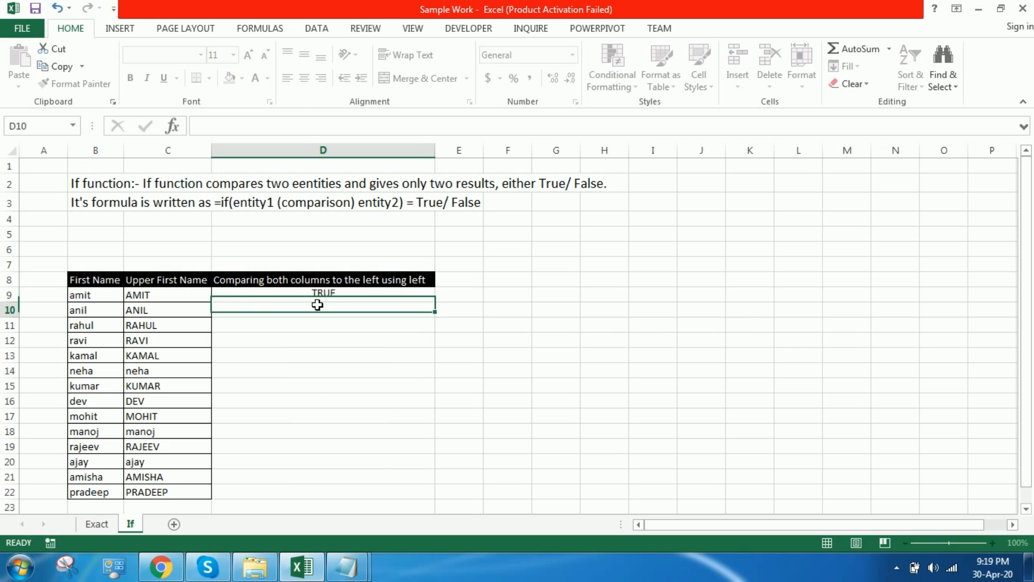
- Fill the D9 formula down to D22 and apply all borders to the filled range
click(343, 300)
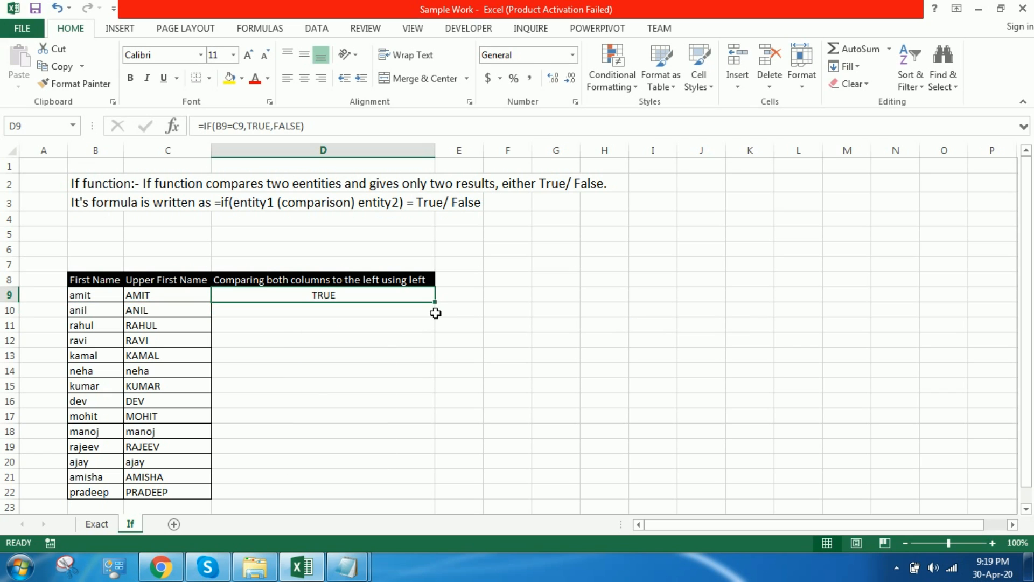
drag(435, 302, 439, 500)
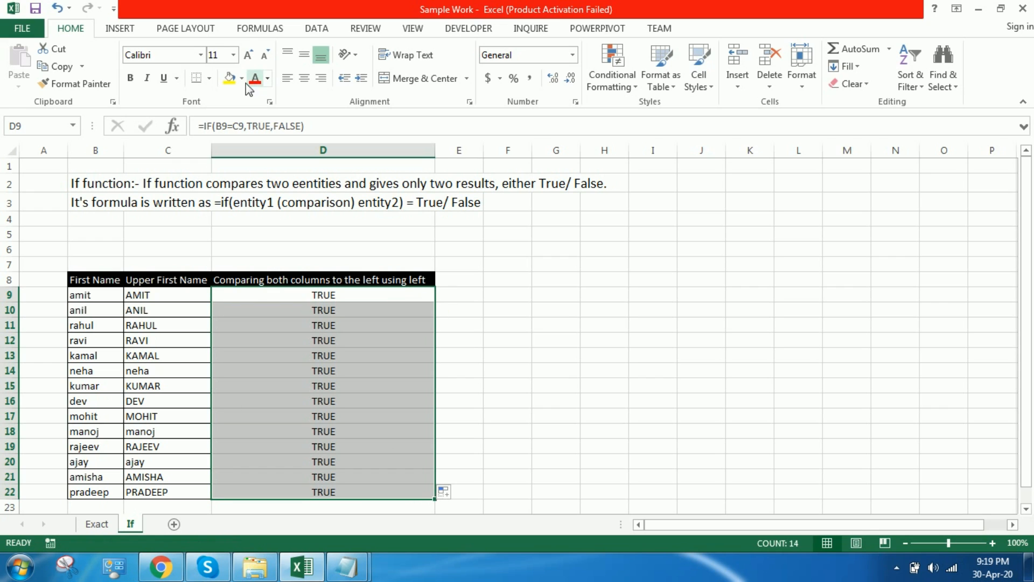
click(209, 79)
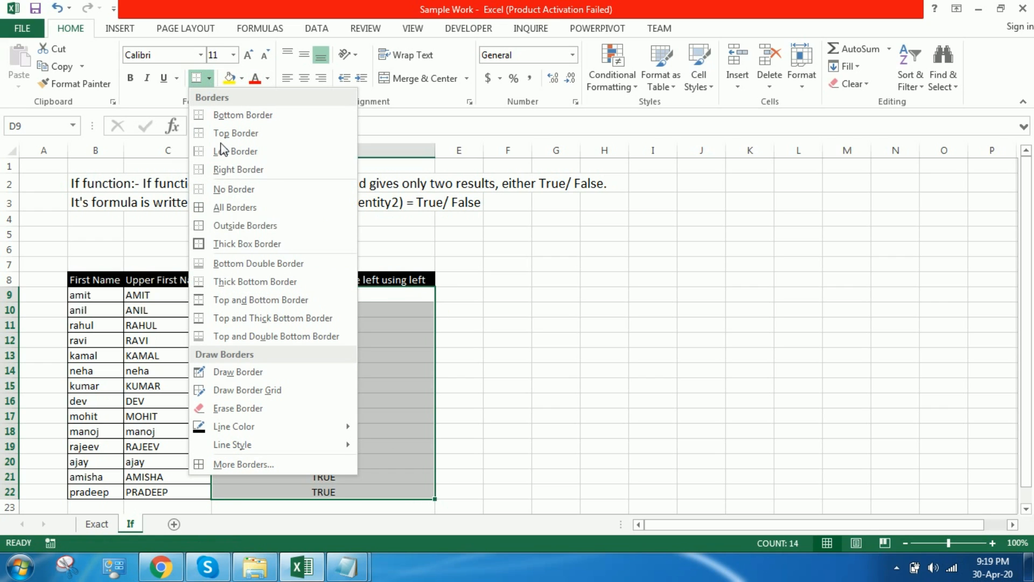
click(238, 207)
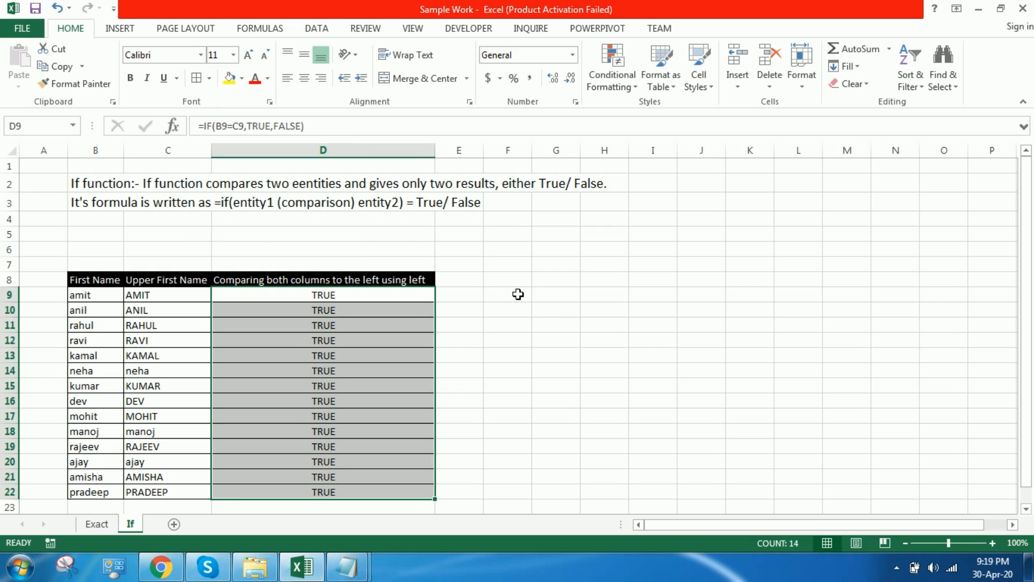
- Enter the note "If function campares the two entities here given in column B&C, gives only True as the result" in F8
scroll(518, 294, down, 1)
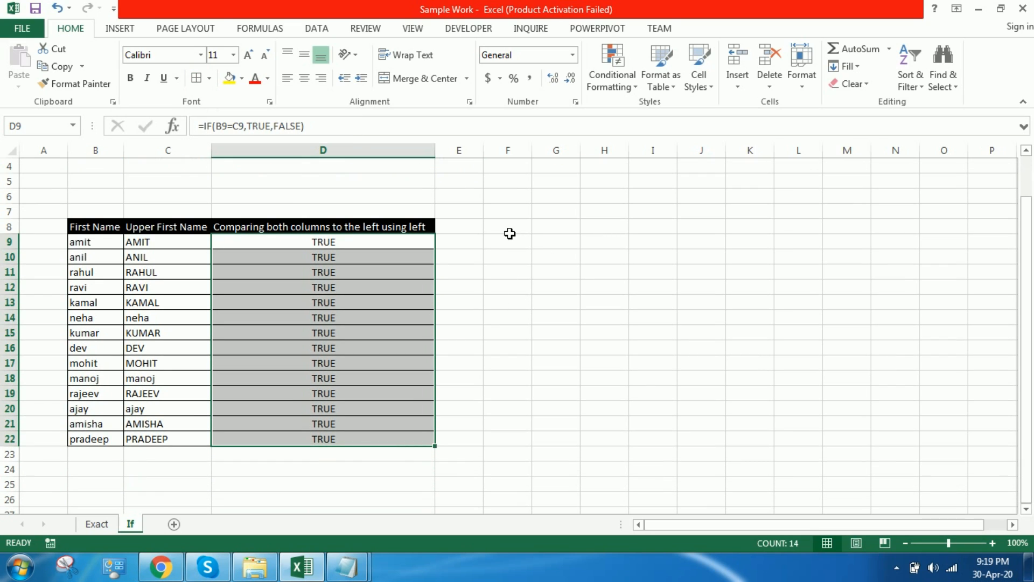
click(510, 233)
text(If)
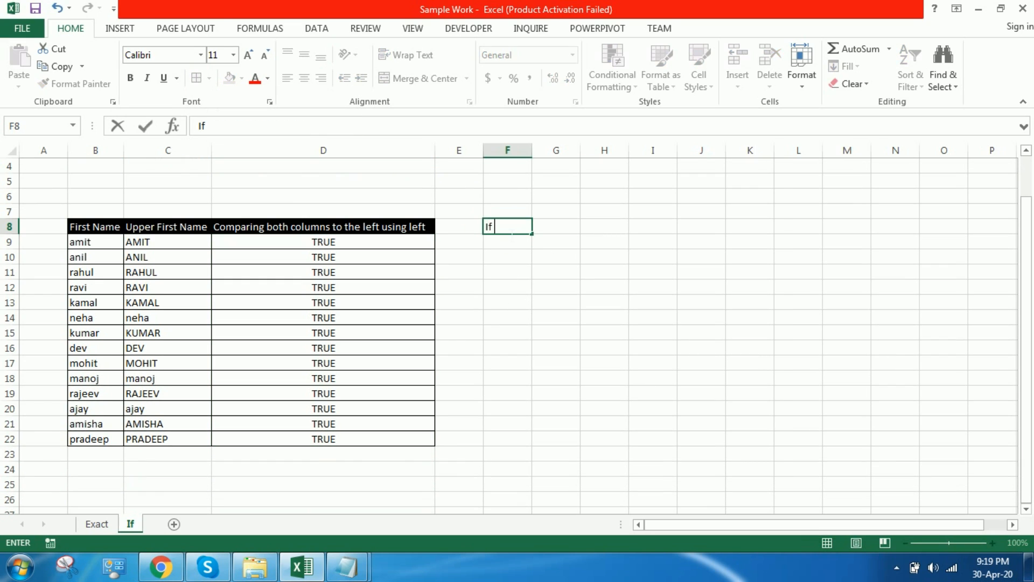
text( function )
text(camp)
key(BackSpace)
text(m)
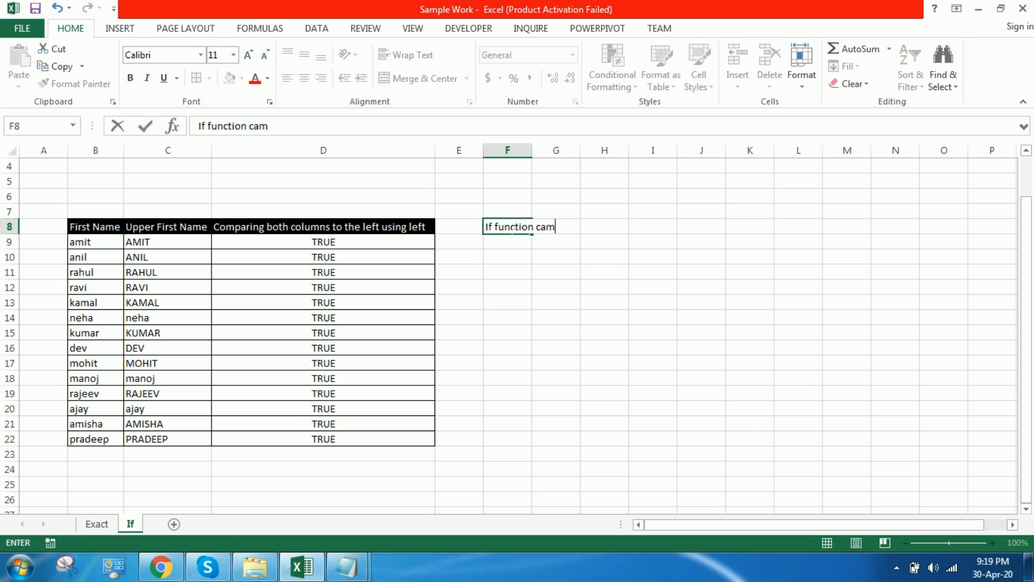
text(pares the tw)
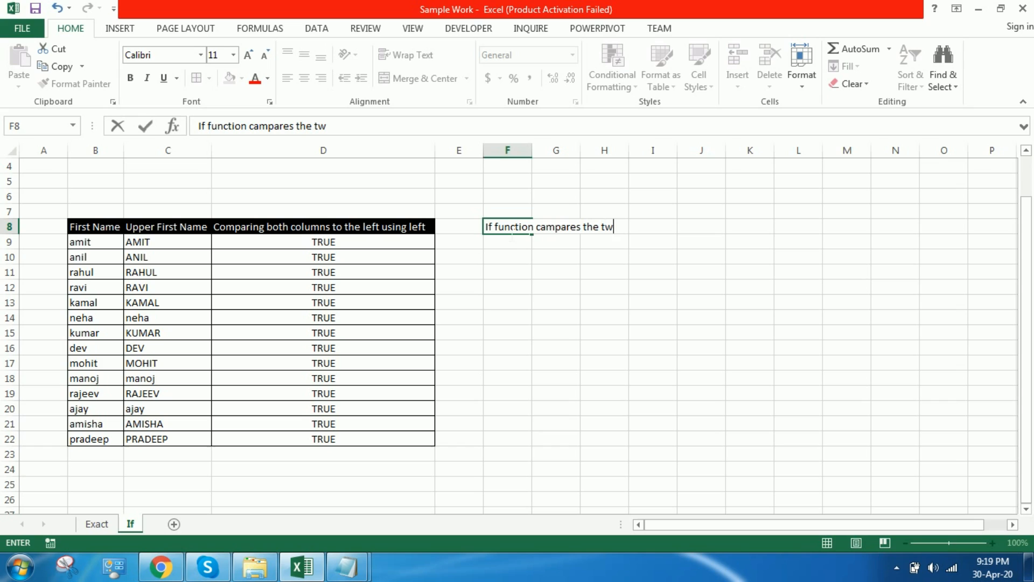
text(o entities)
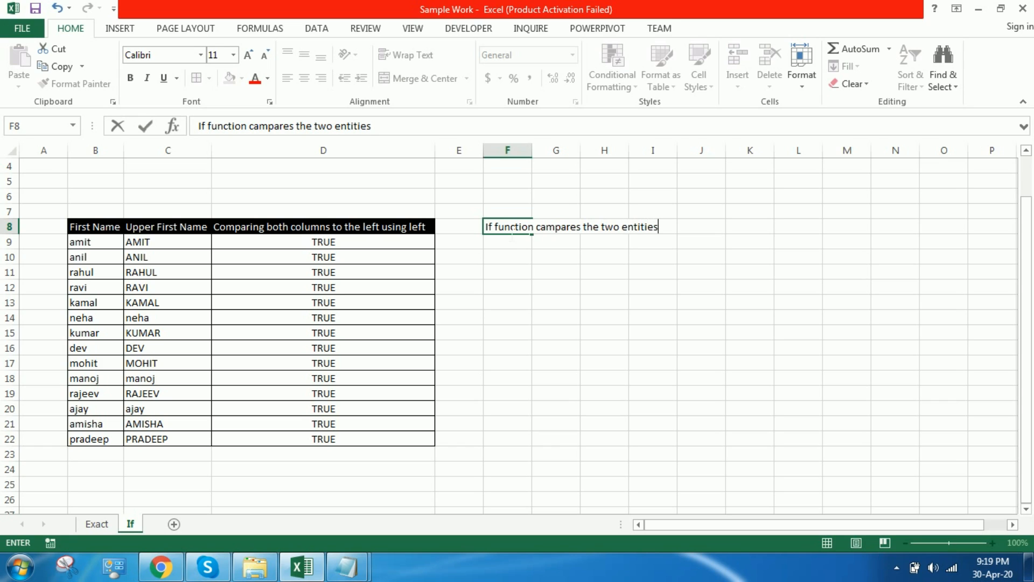
text( here given )
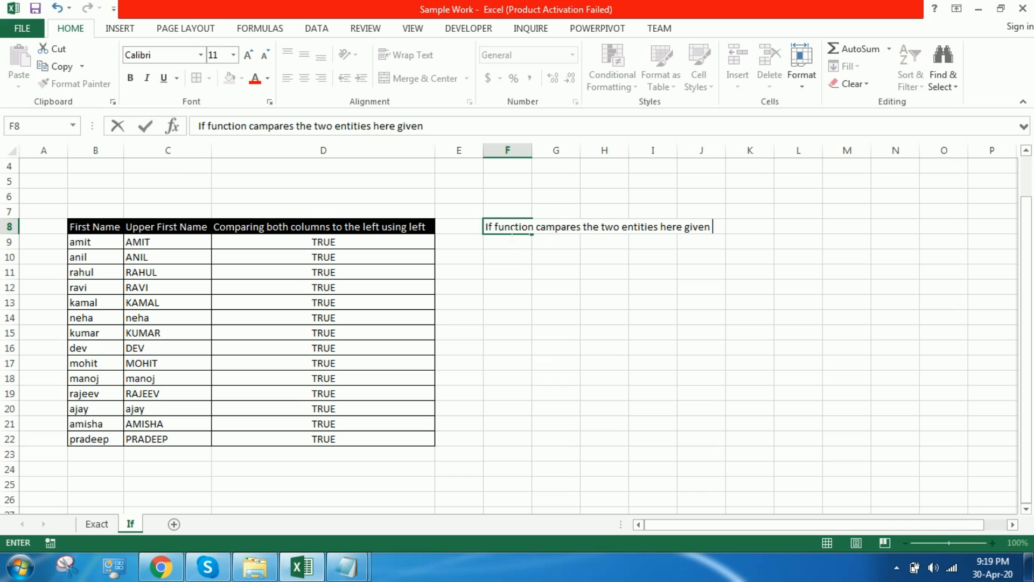
text(in column B&C, g)
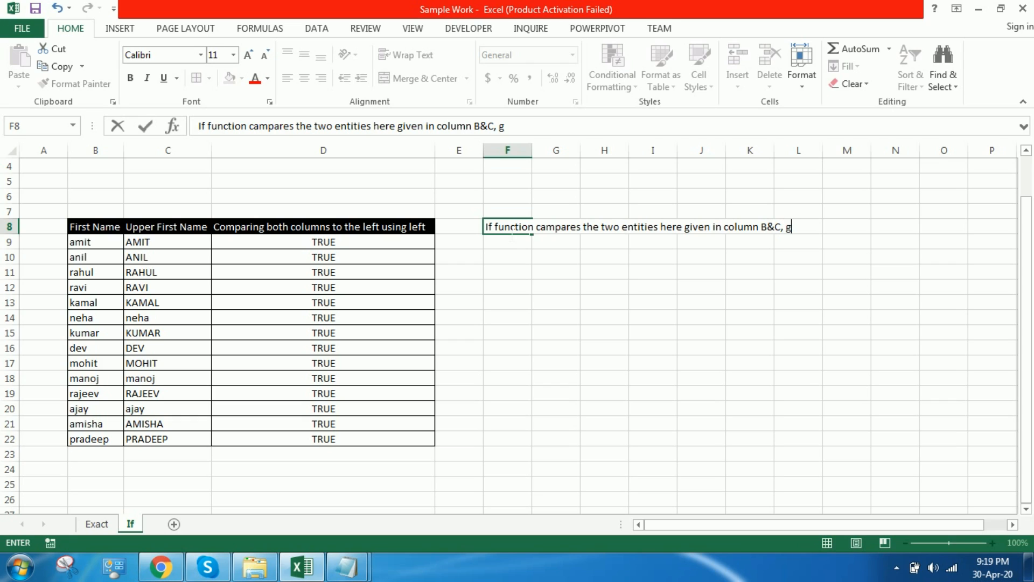
text(ives only true)
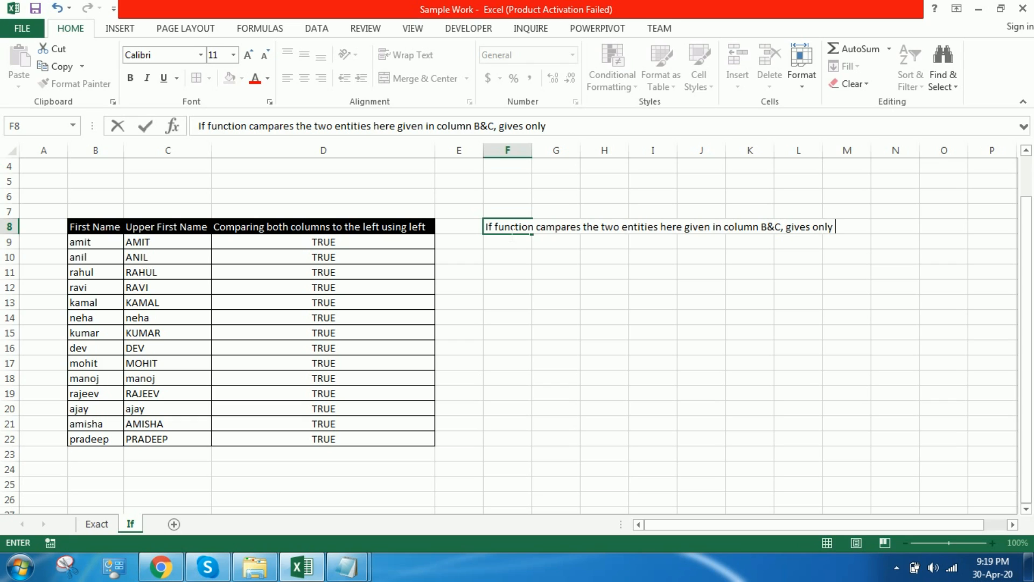
key(BackSpace)
key(BackSpace)
key(BackSpace)
key(BackSpace)
text(True as the result)
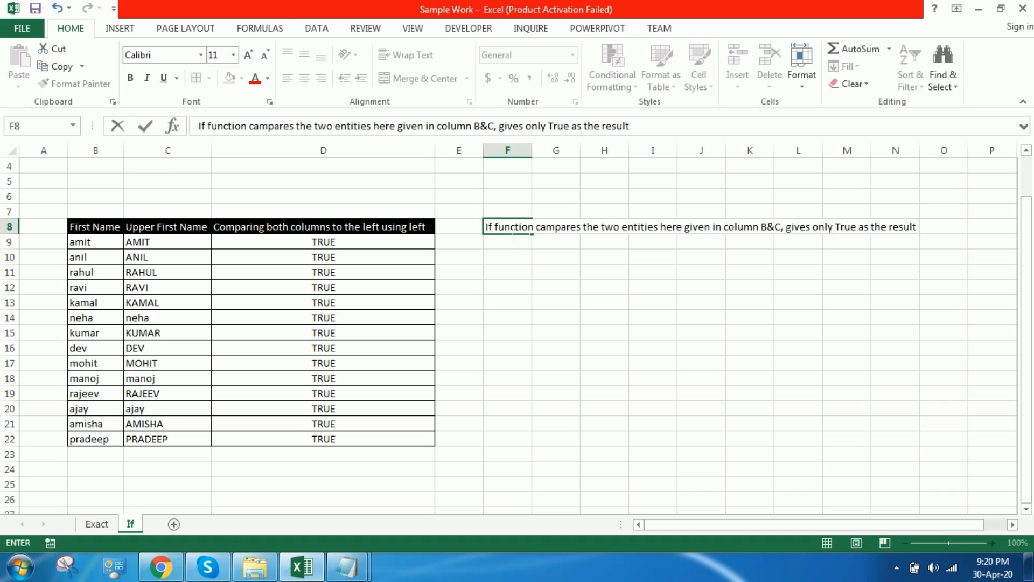
- Add a second line to the F8 note: "because it doesn't chceks the Upper case or lower case. It is case free."
key(alt)
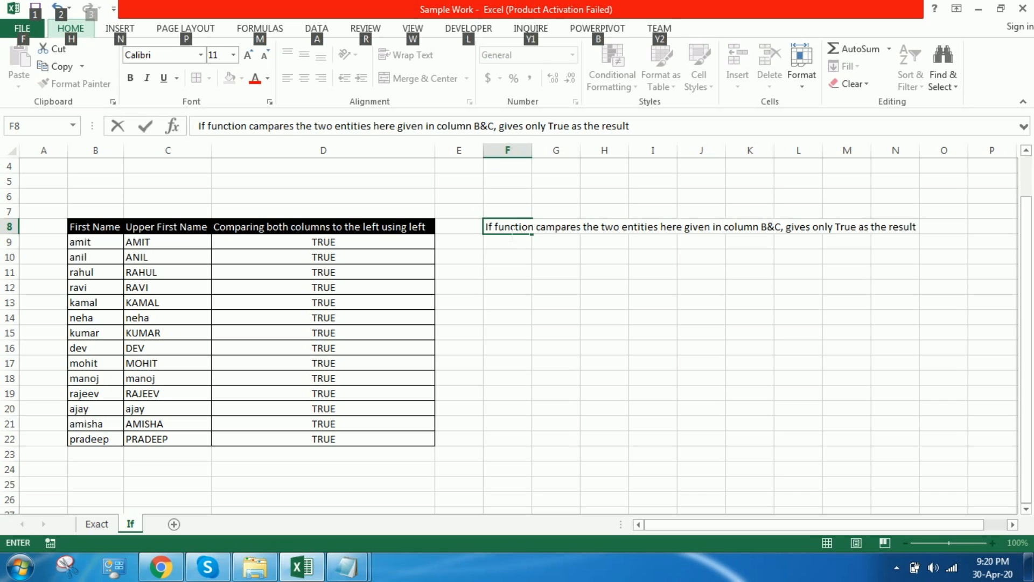
click(661, 128)
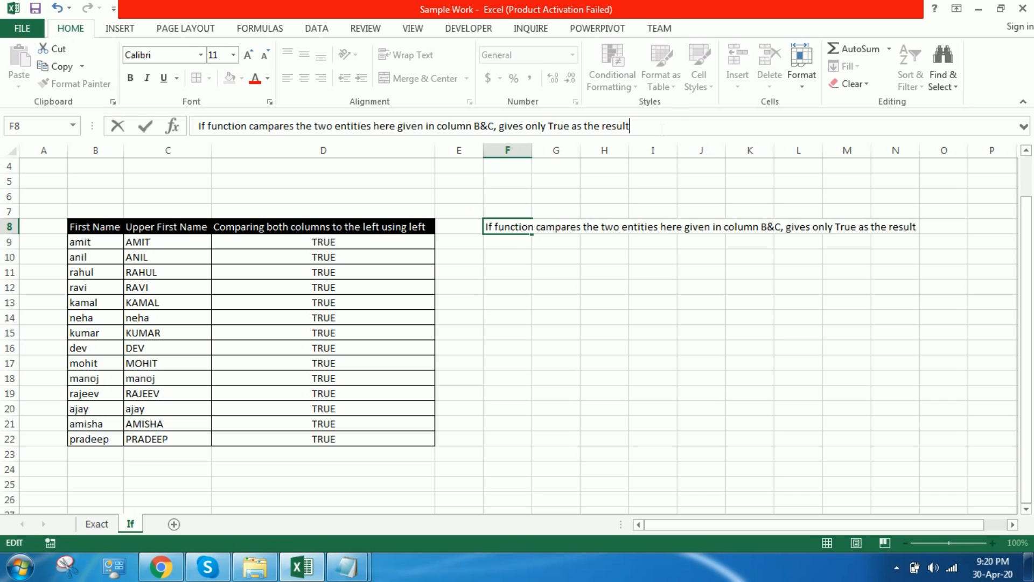
key(alt+Return)
text(because)
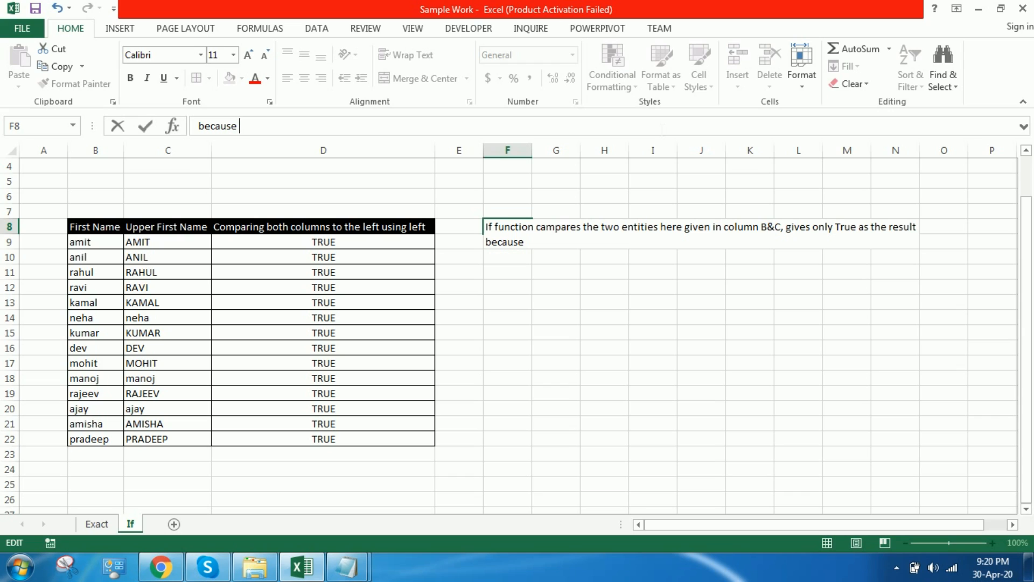
text(it doesn't chceks)
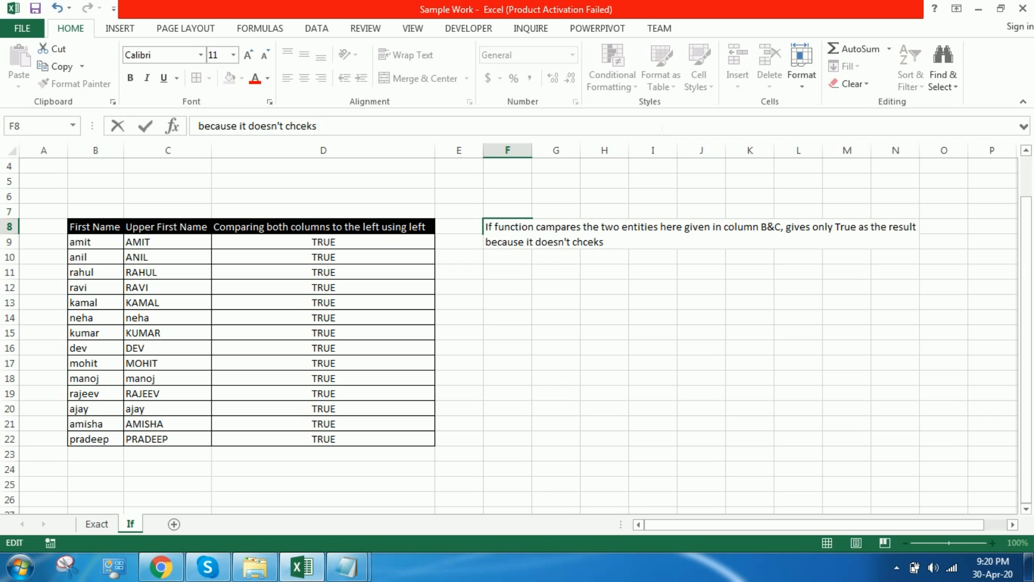
text( the Upper)
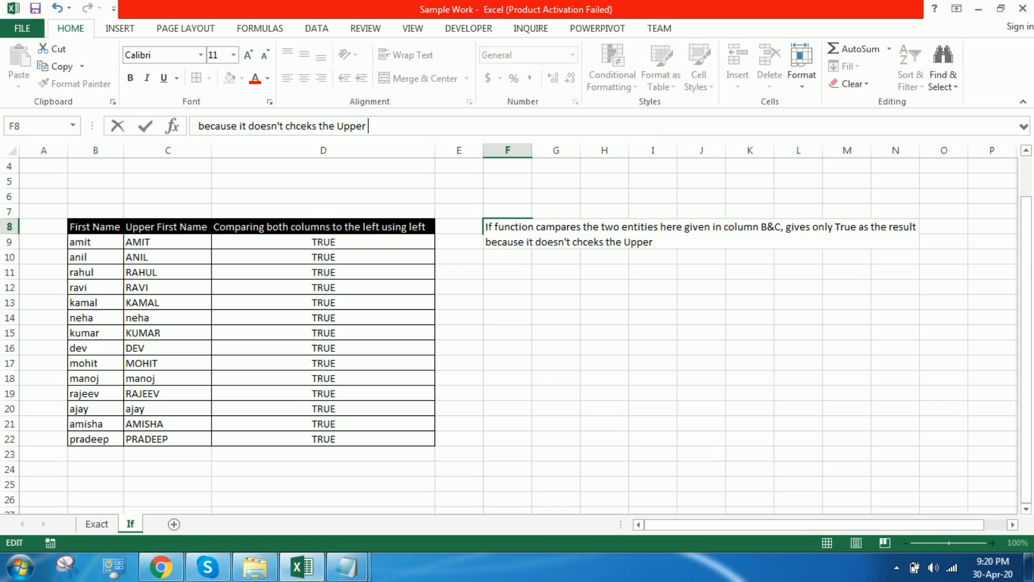
text( case or lower case. It is)
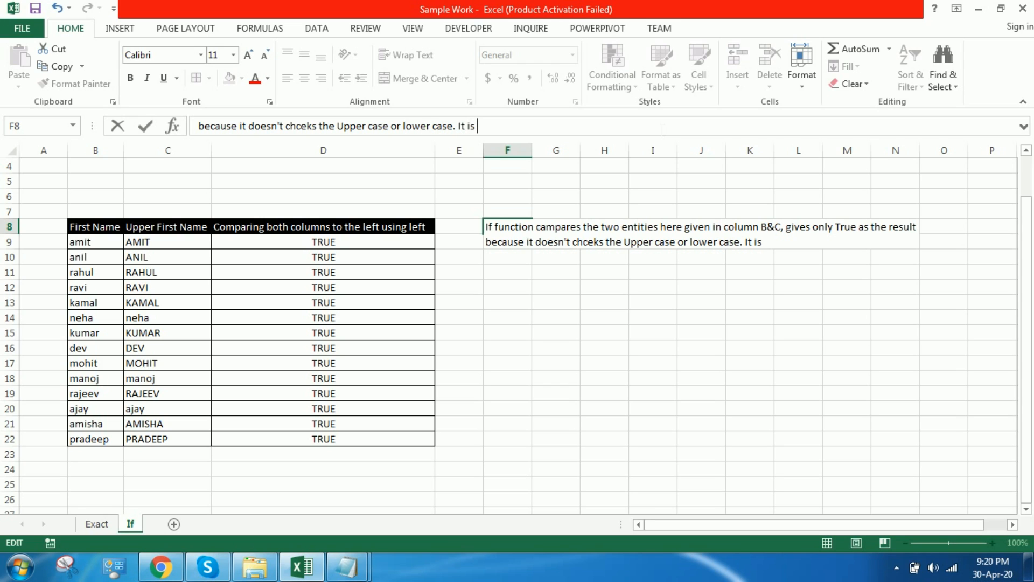
text( case free.)
key(Return)
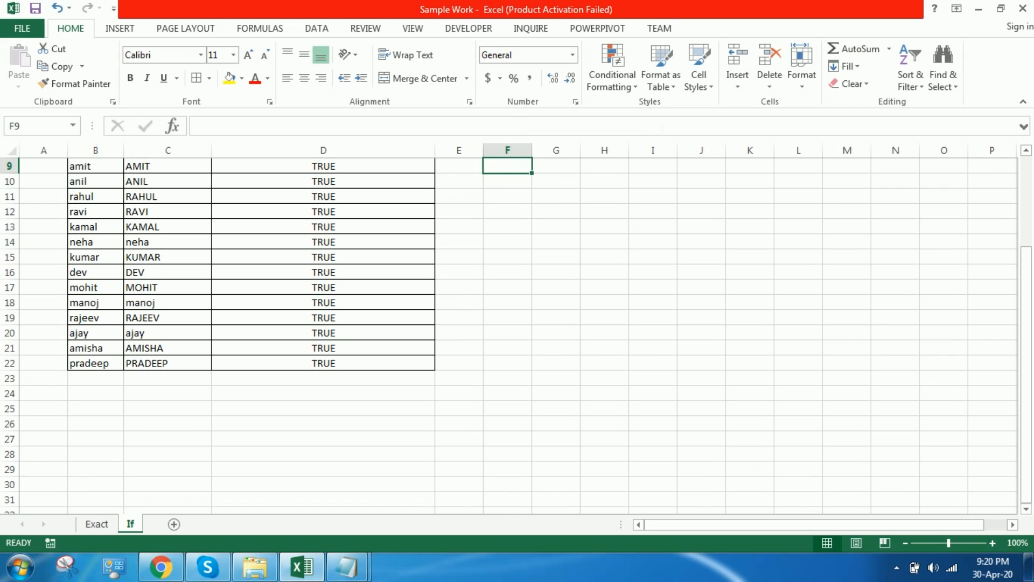
- Set the height of row 8 to 30
scroll(636, 284, up, 2)
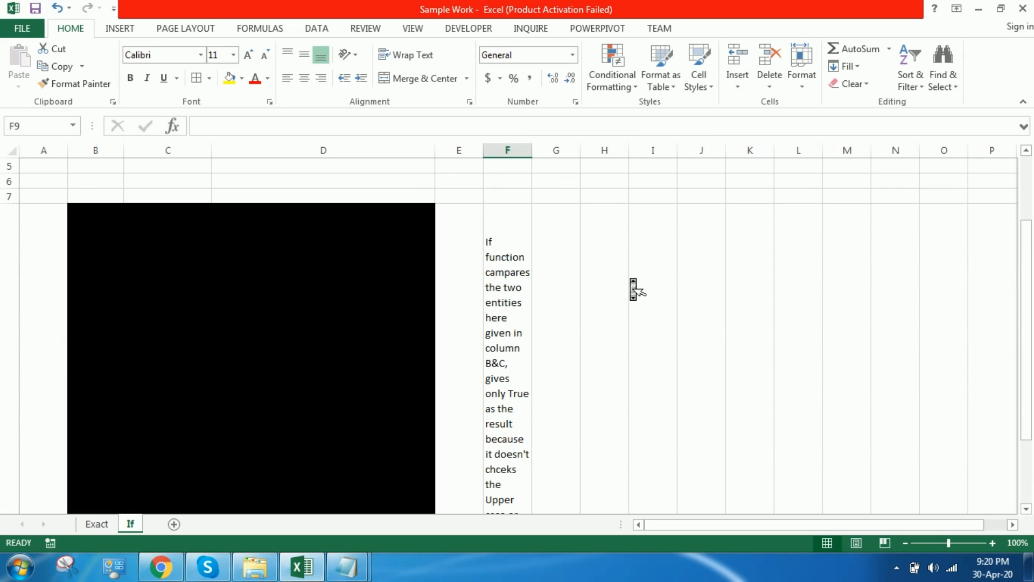
scroll(636, 289, down, 1)
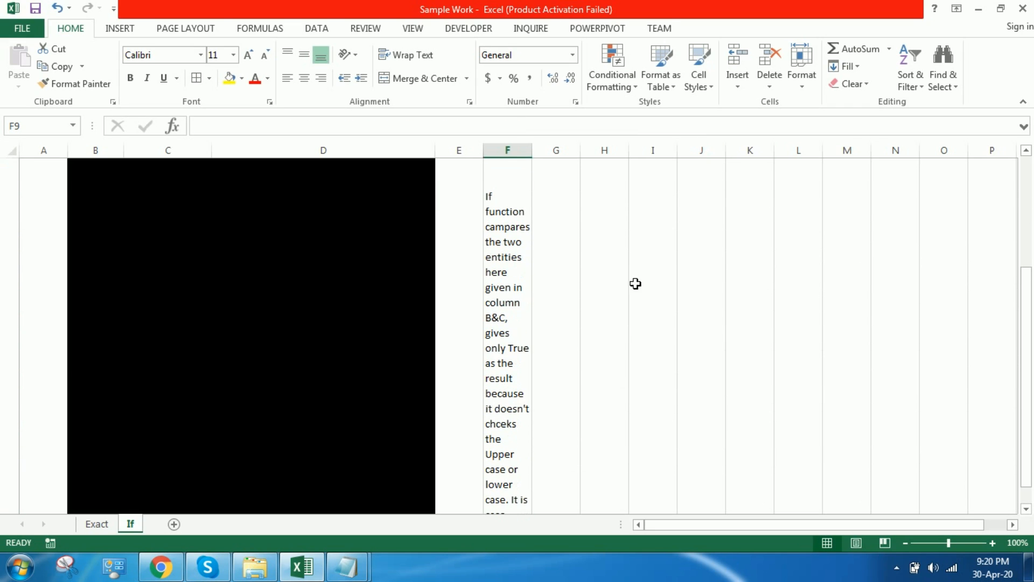
right_click(506, 260)
click(5, 254)
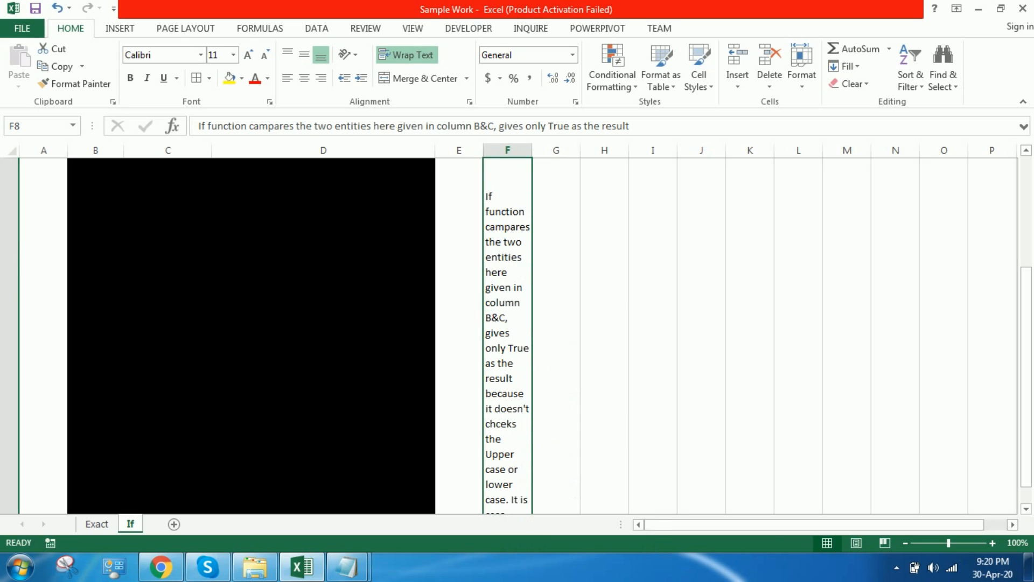
right_click(5, 254)
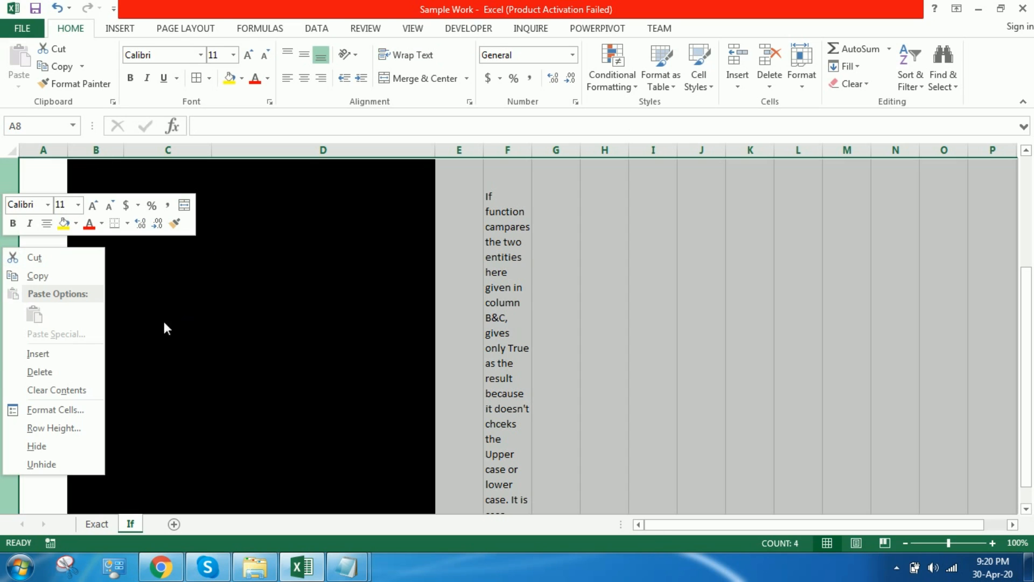
click(53, 427)
text(30)
key(Return)
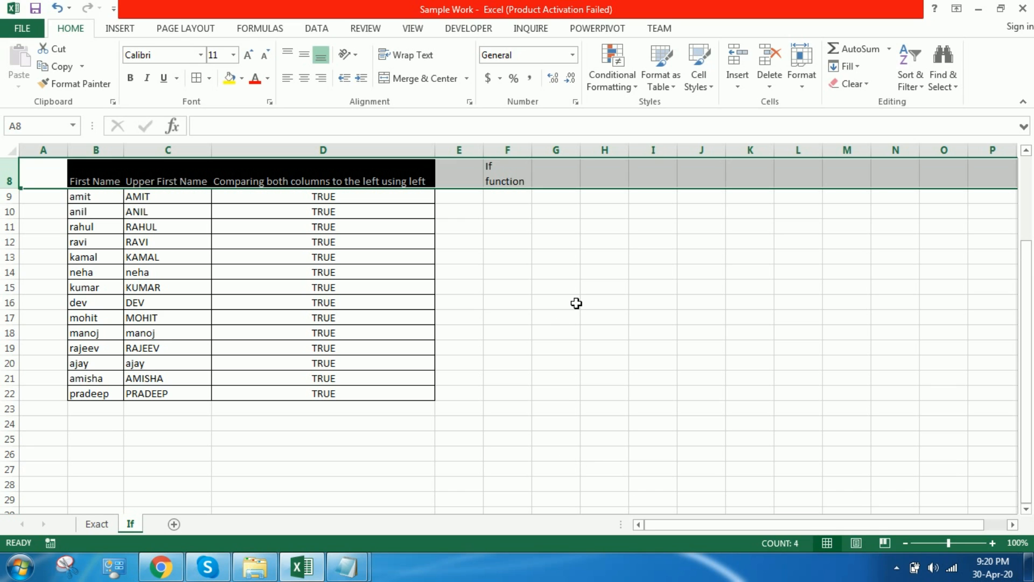
click(576, 303)
- Turn off text wrapping for the note in F8 and give it top and left alignment
click(521, 187)
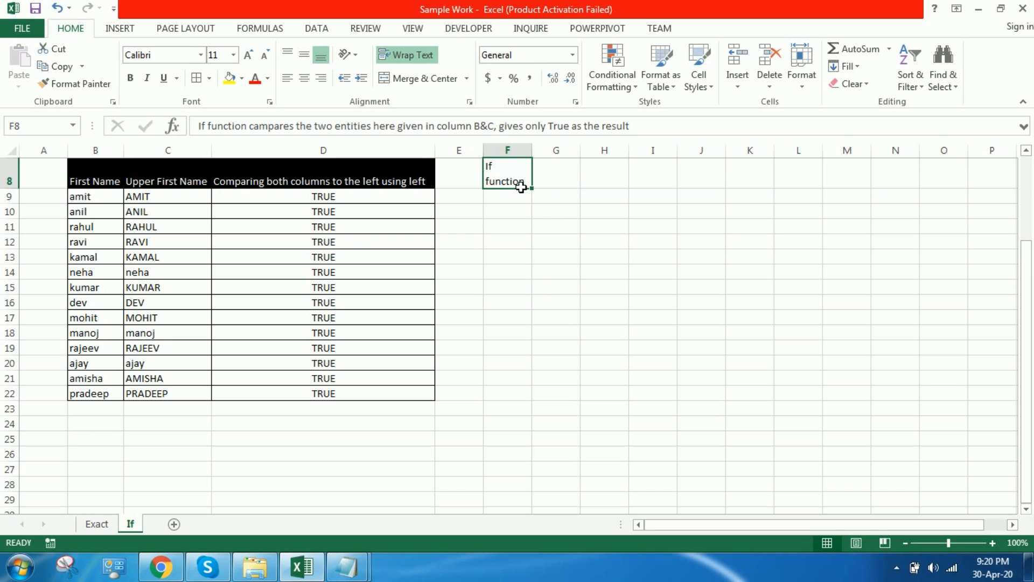
click(429, 85)
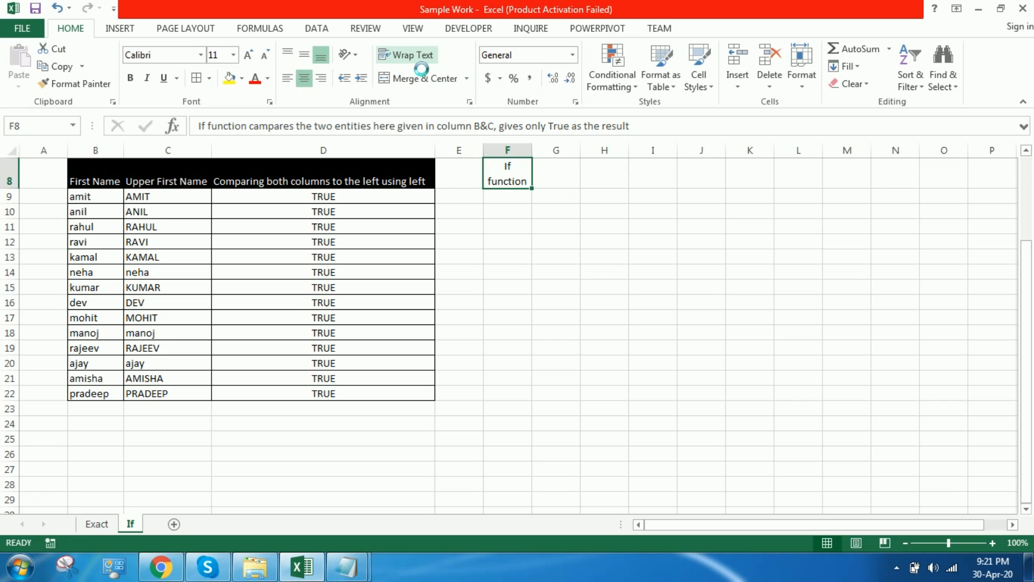
click(409, 57)
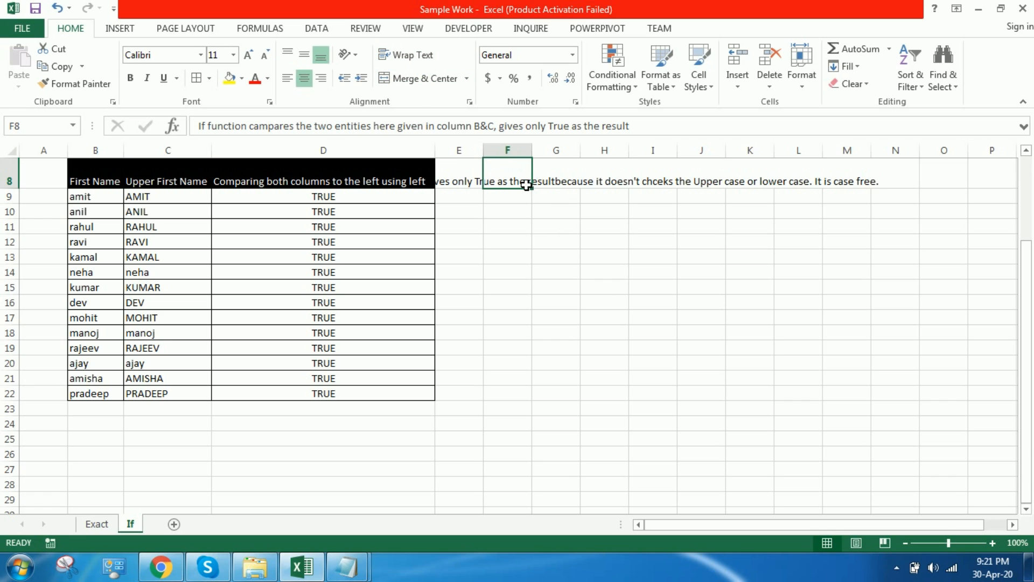
click(288, 55)
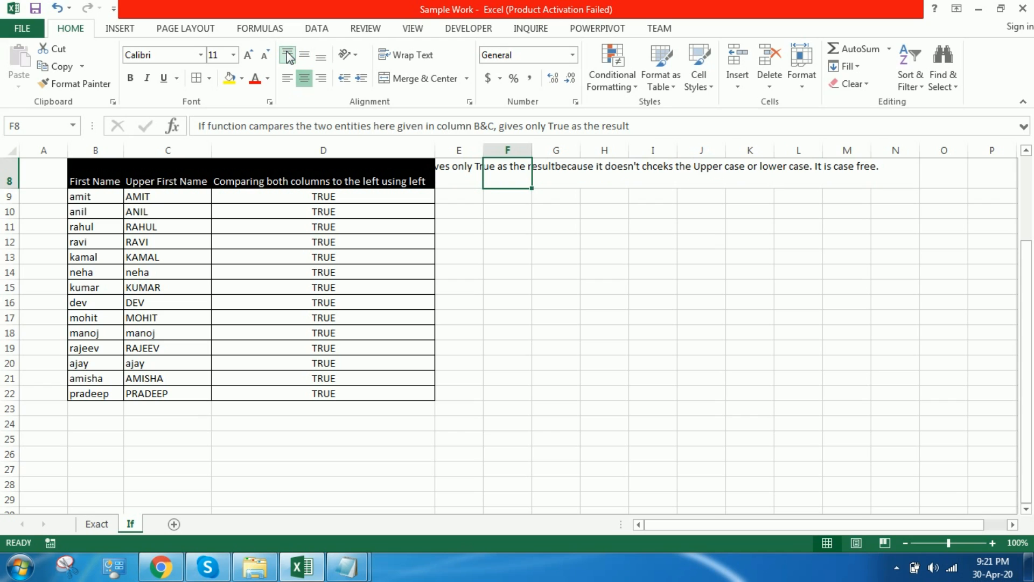
click(288, 78)
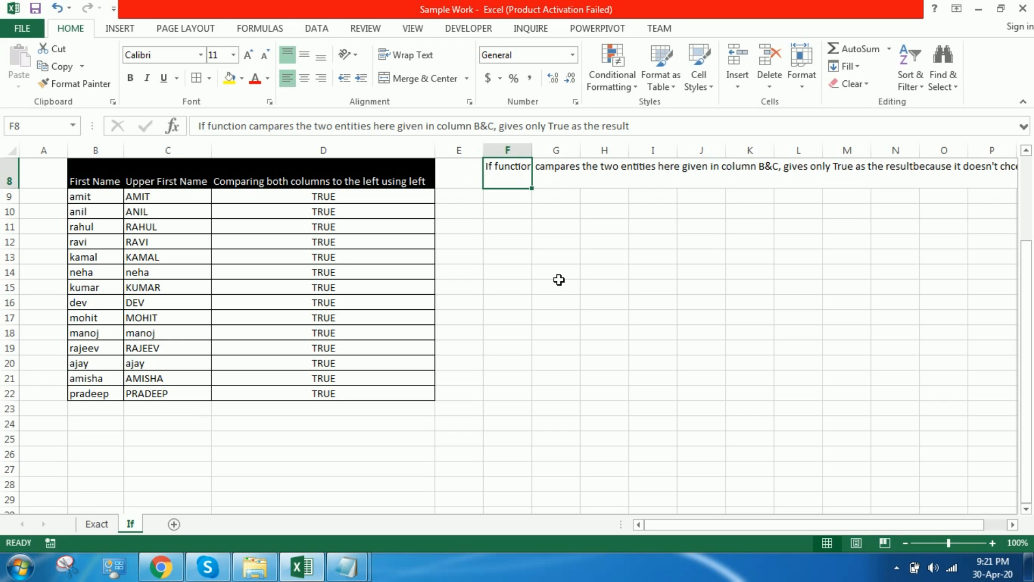
- Widen column F to about eight times its width so that more of the note fits in F8
scroll(559, 280, up, 1)
drag(532, 151, 876, 204)
click(834, 215)
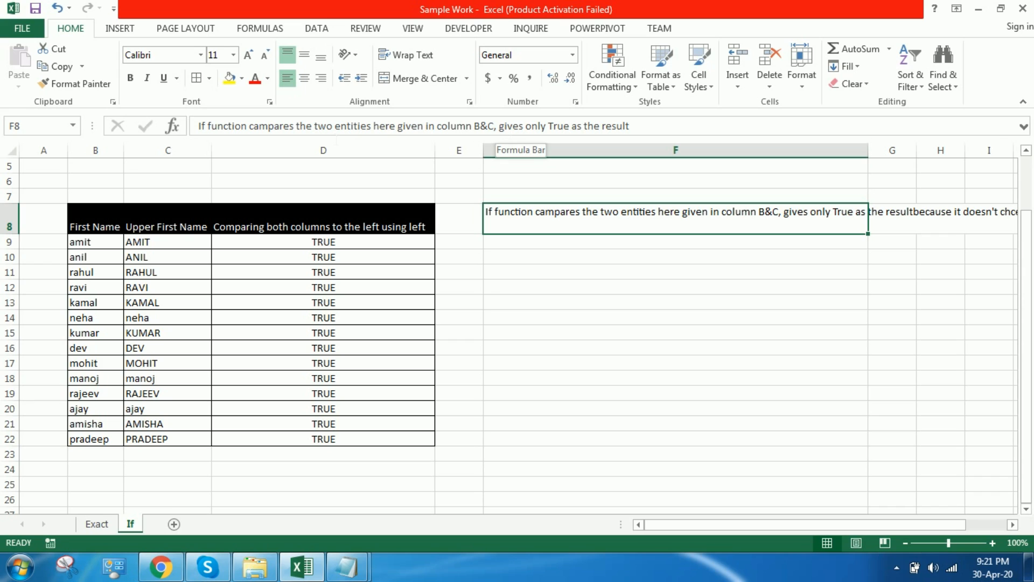
- Insert another line break before "because" in the F8 note
click(329, 125)
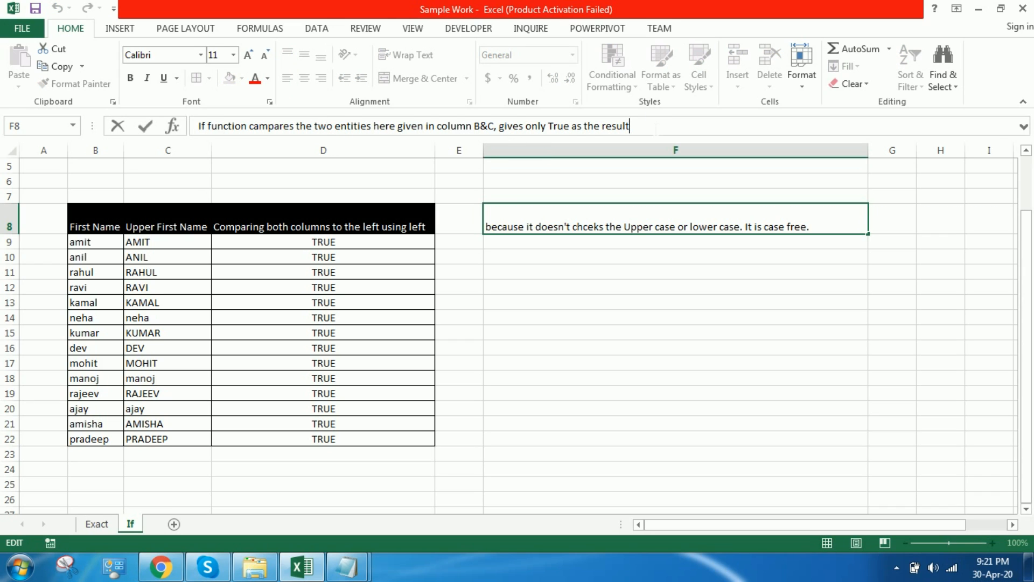
key(Right)
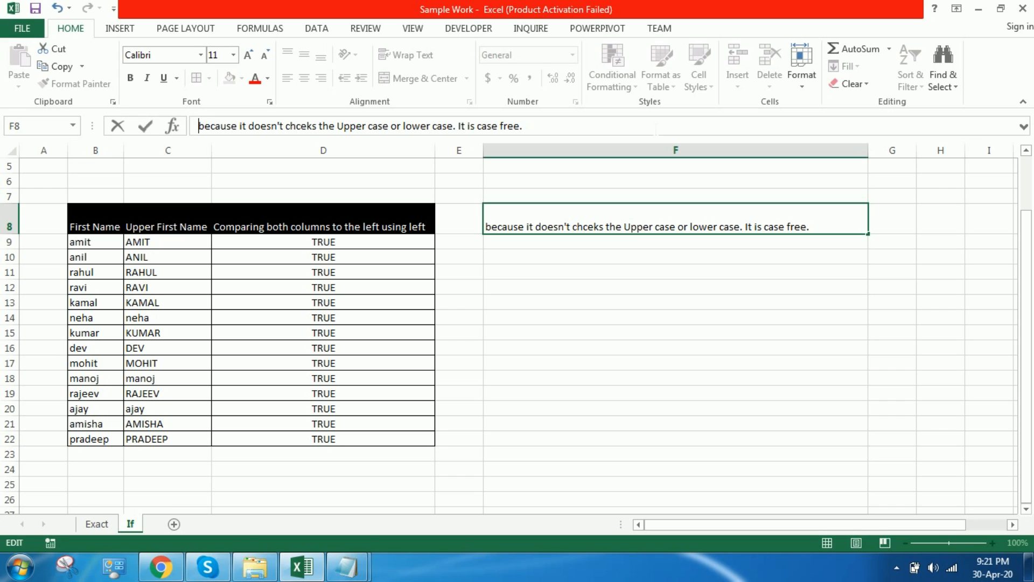
key(Return)
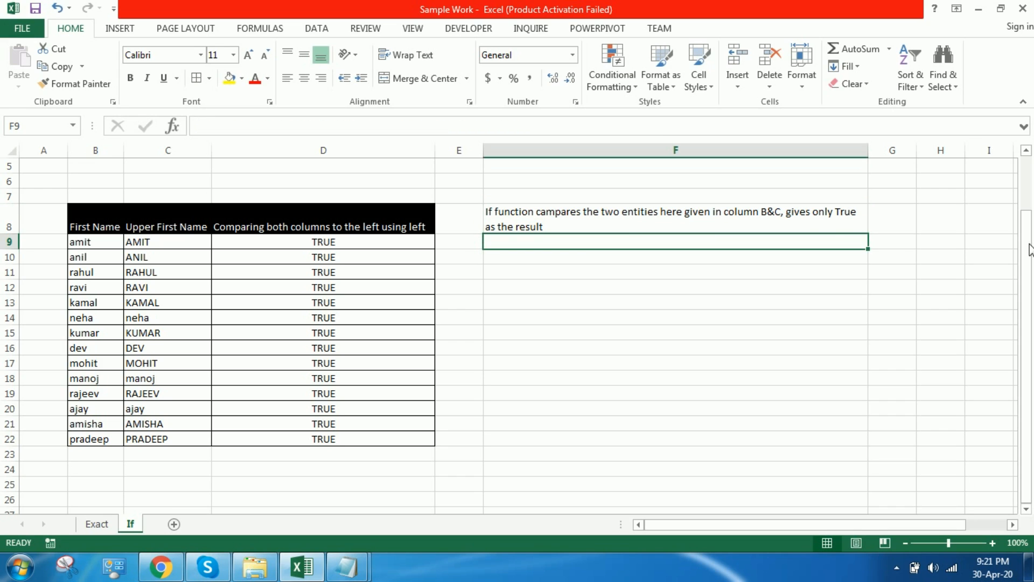
- Remove the line breaks before "because" in the F8 note and add a period after "result"
click(789, 223)
click(721, 231)
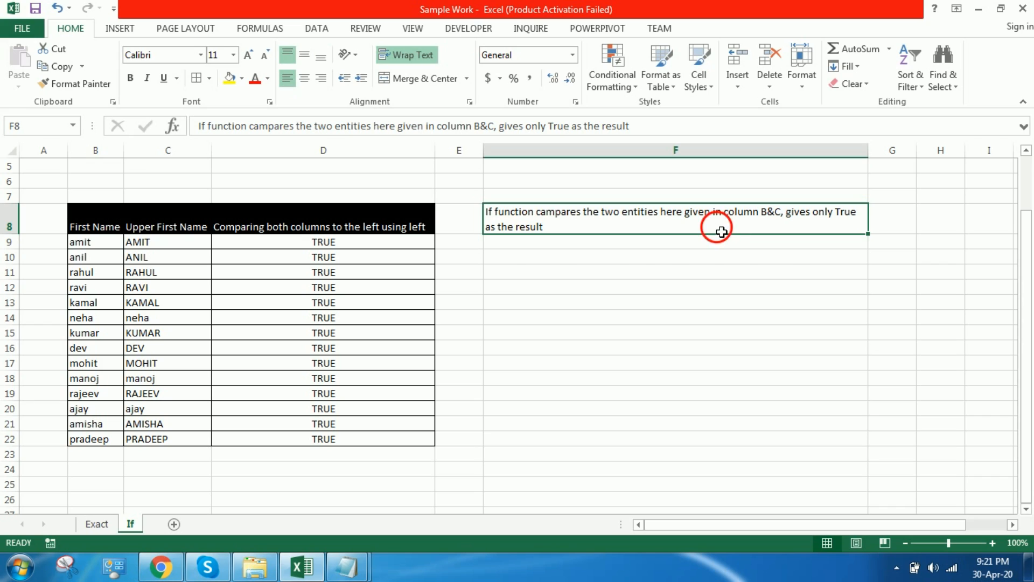
key(F2)
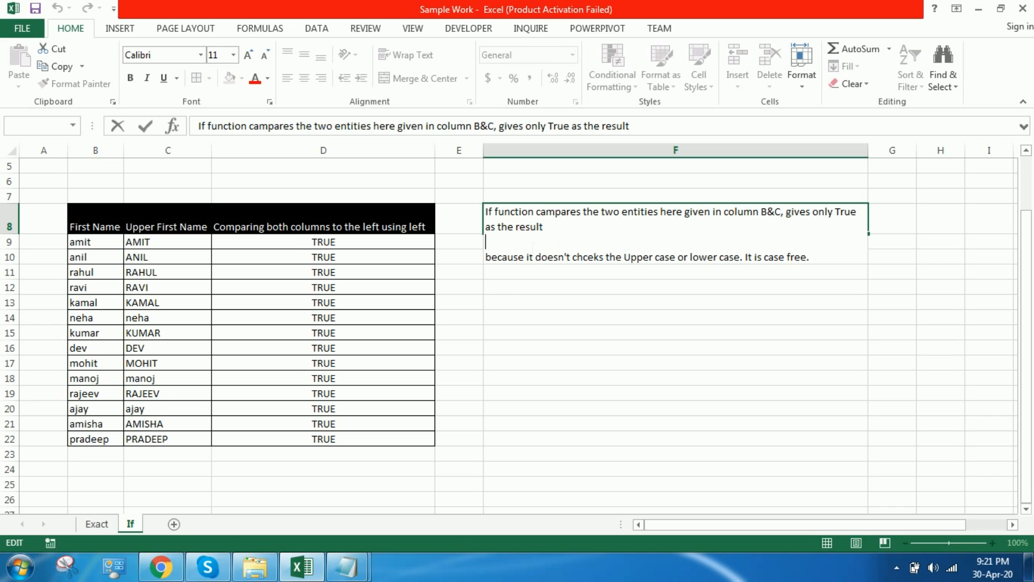
key(BackSpace)
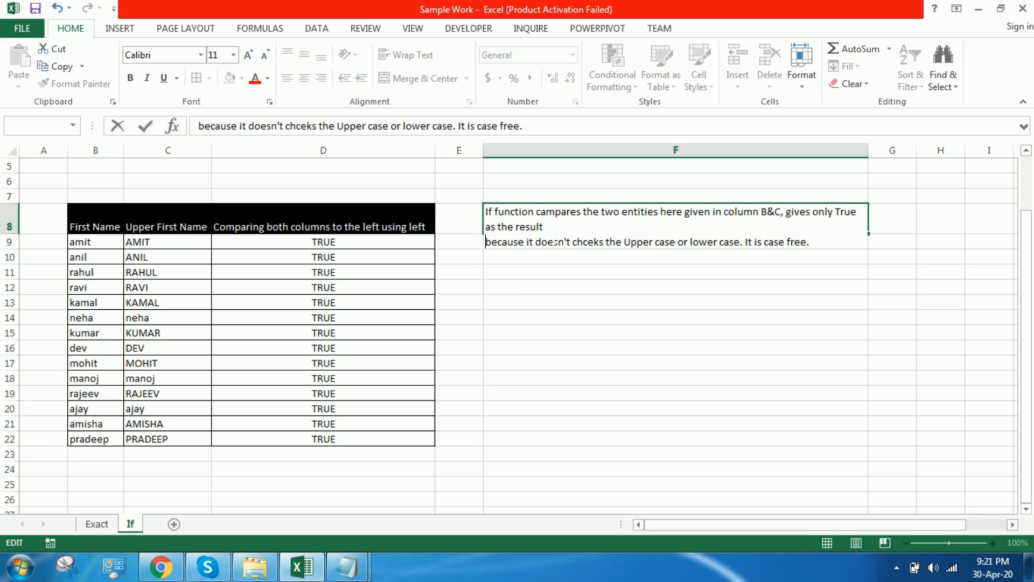
key(Left)
text(.)
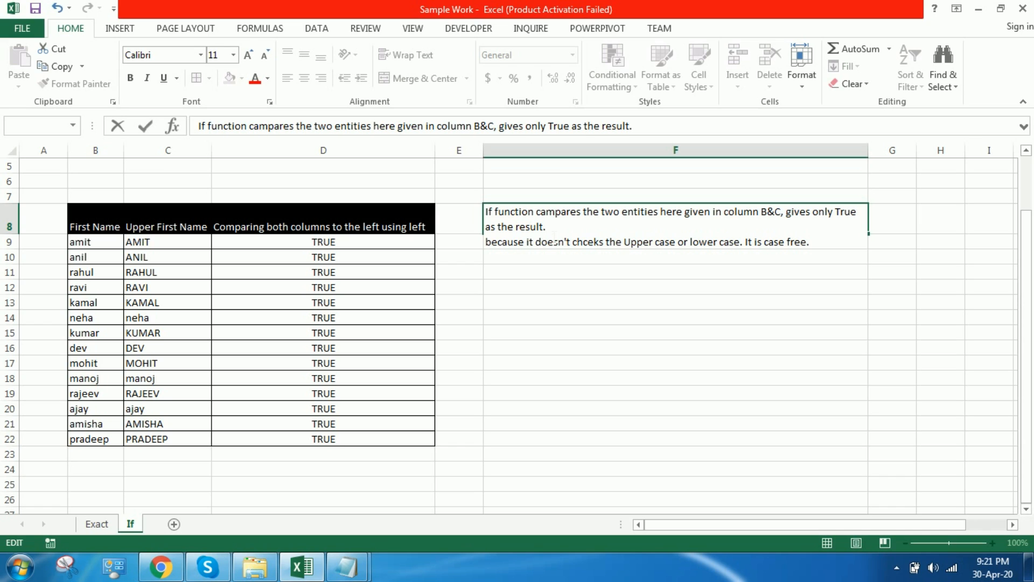
key(Delete)
key(Return)
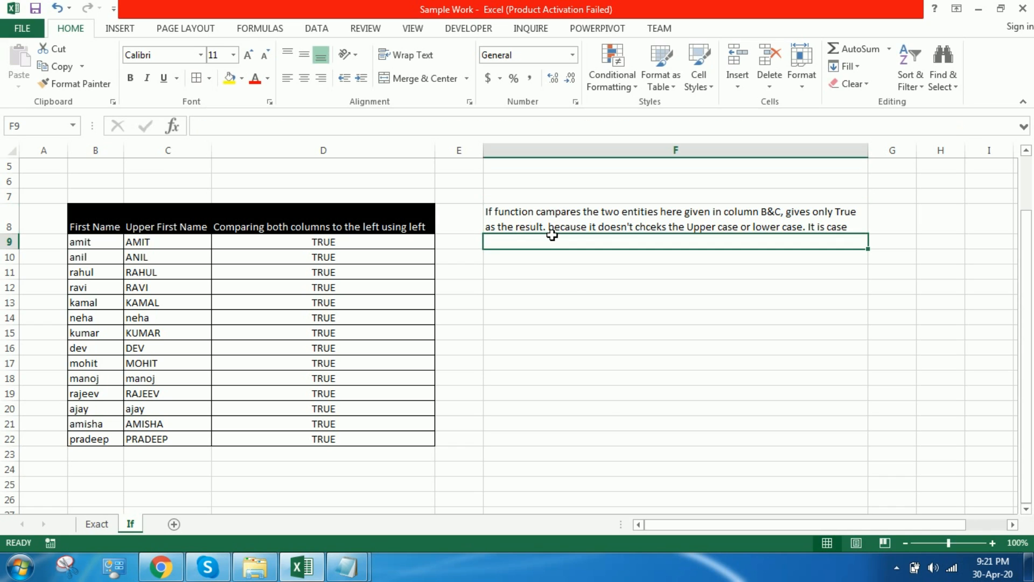
- Widen column F by about a tenth so that the whole F8 note fits on its two lines
click(646, 231)
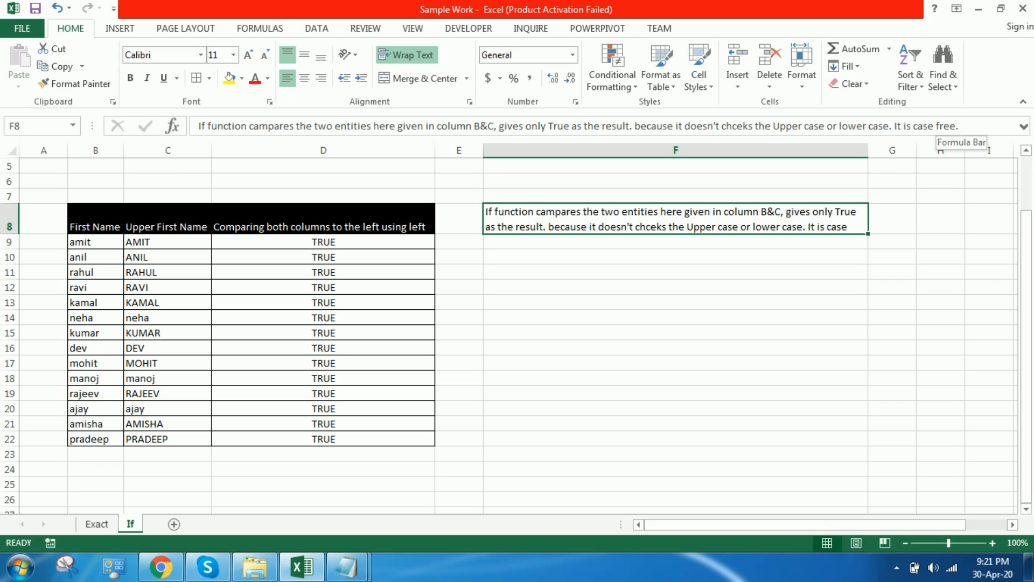
drag(876, 157, 906, 158)
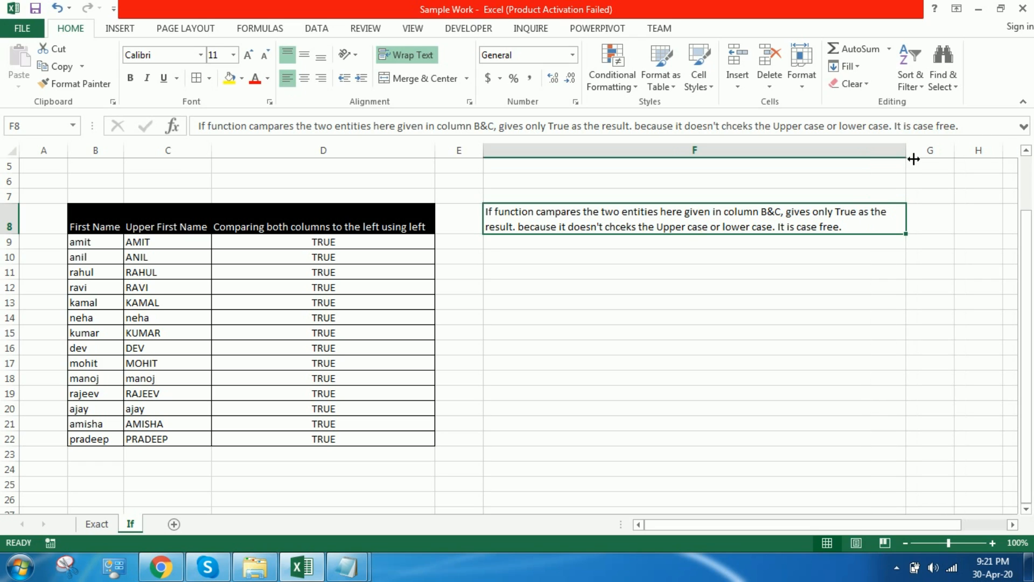
click(547, 261)
- Enter the note "Unlike Exact Function which also compares the Cases between two comparisons." in F9
click(539, 244)
text(Unlike ex)
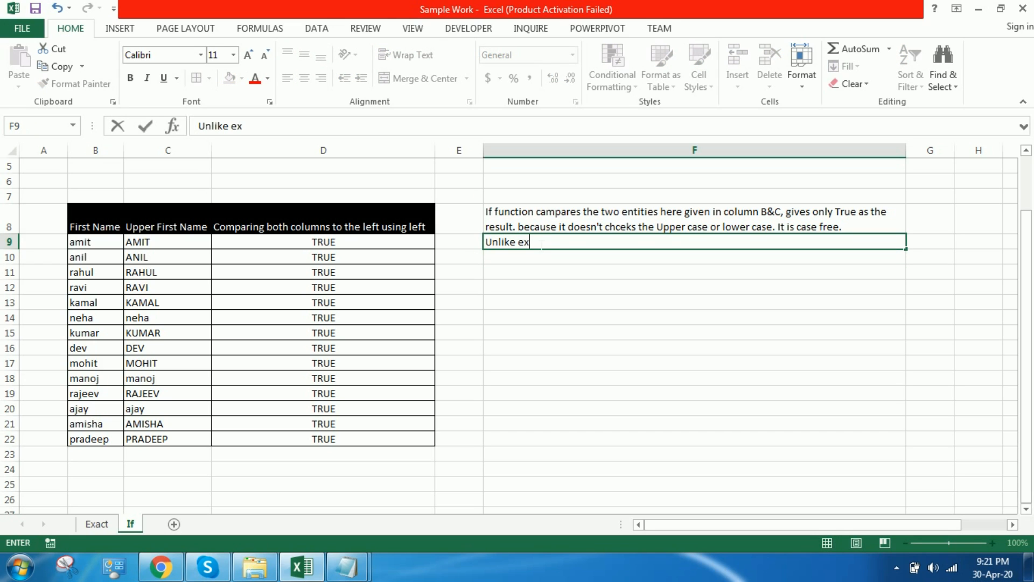
key(BackSpace)
key(BackSpace)
text(Exact Functi)
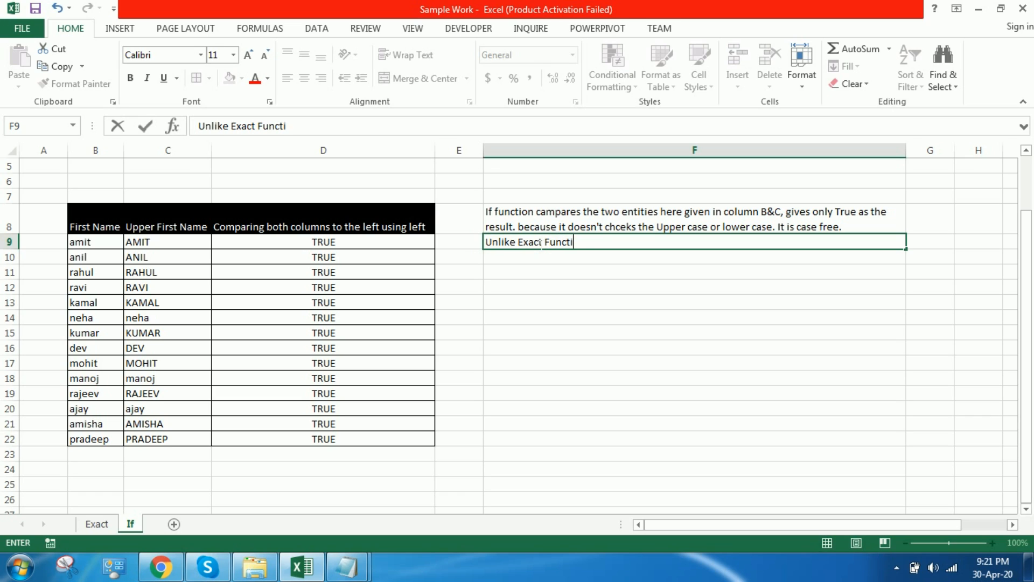
text(on which als)
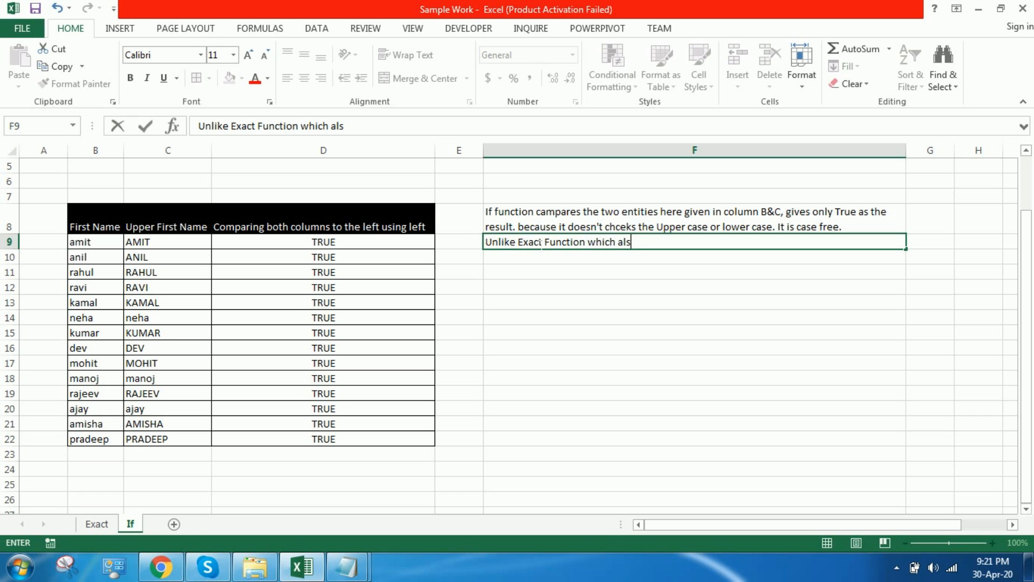
text(o chcompares the Caes)
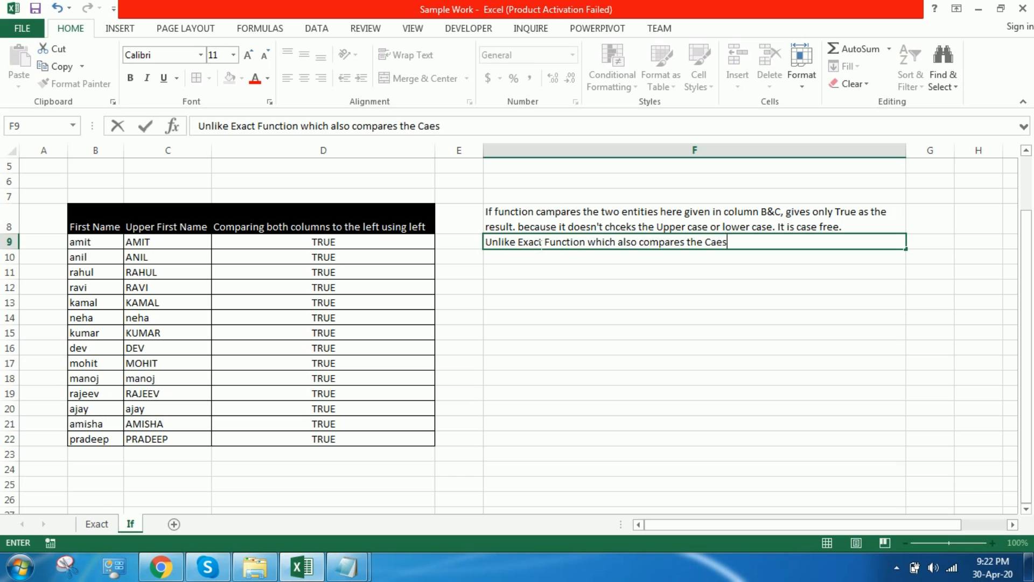
key(BackSpace)
key(BackSpace)
text(ses between)
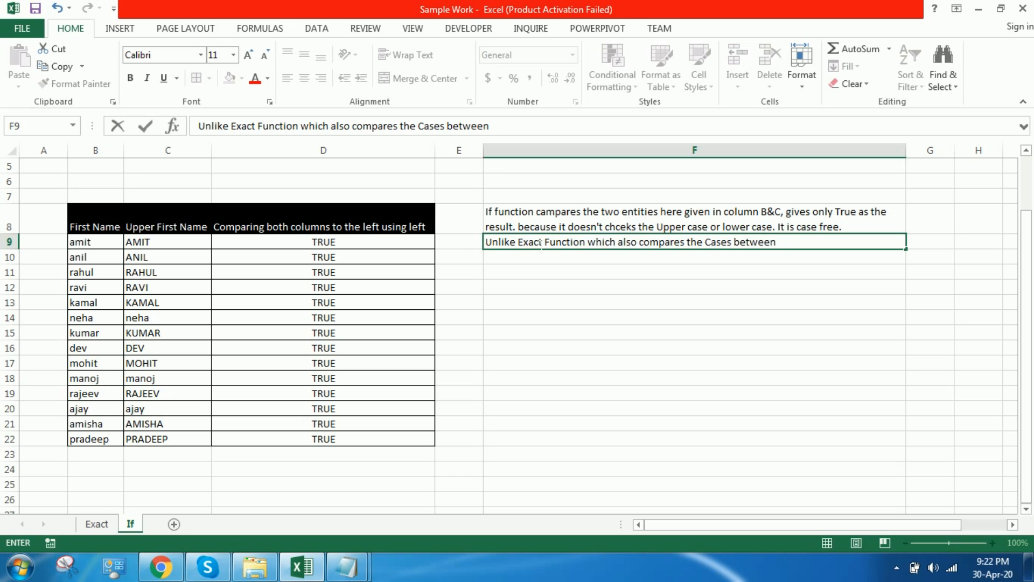
text( two comparisons.)
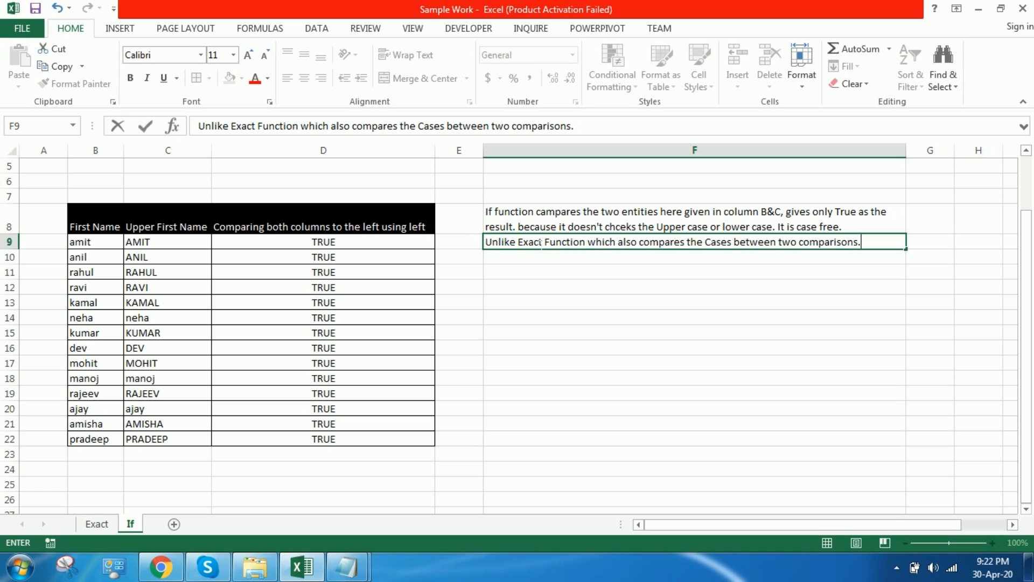
key(Return)
click(539, 243)
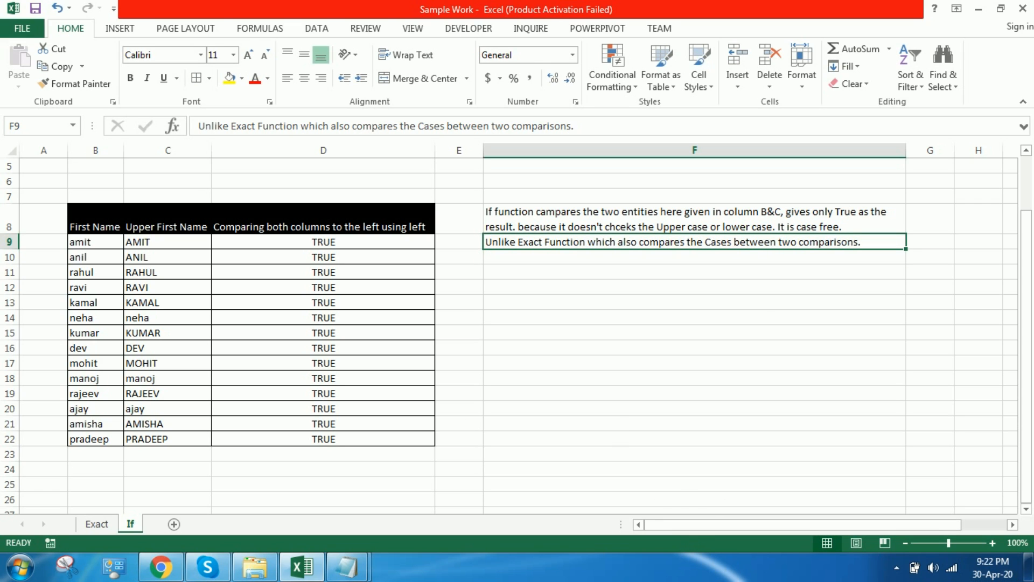
- Delete two of the empty rows between the formula explanation and the name table, starting at row 5
scroll(621, 426, up, 2)
scroll(620, 432, down, 1)
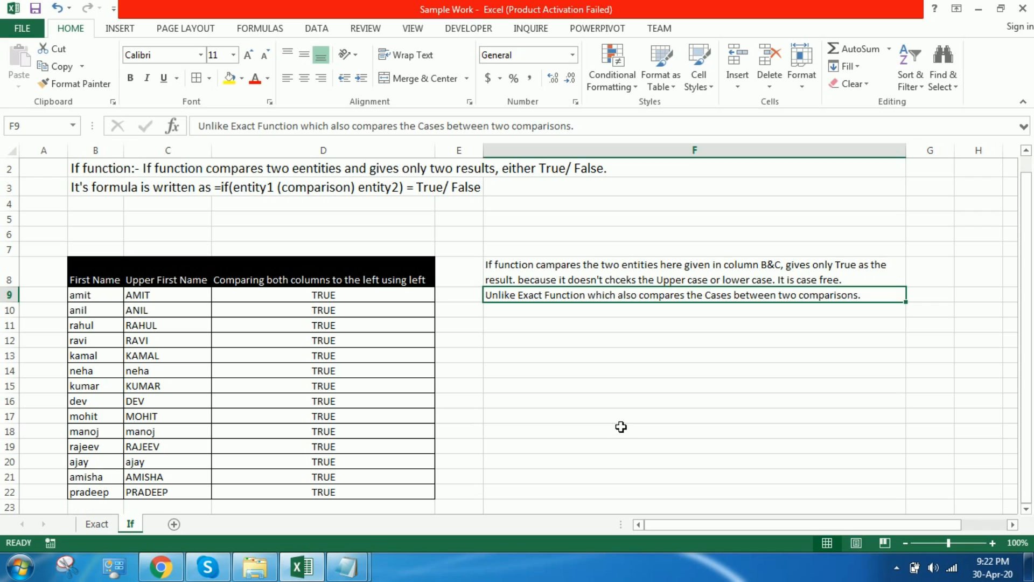
click(10, 219)
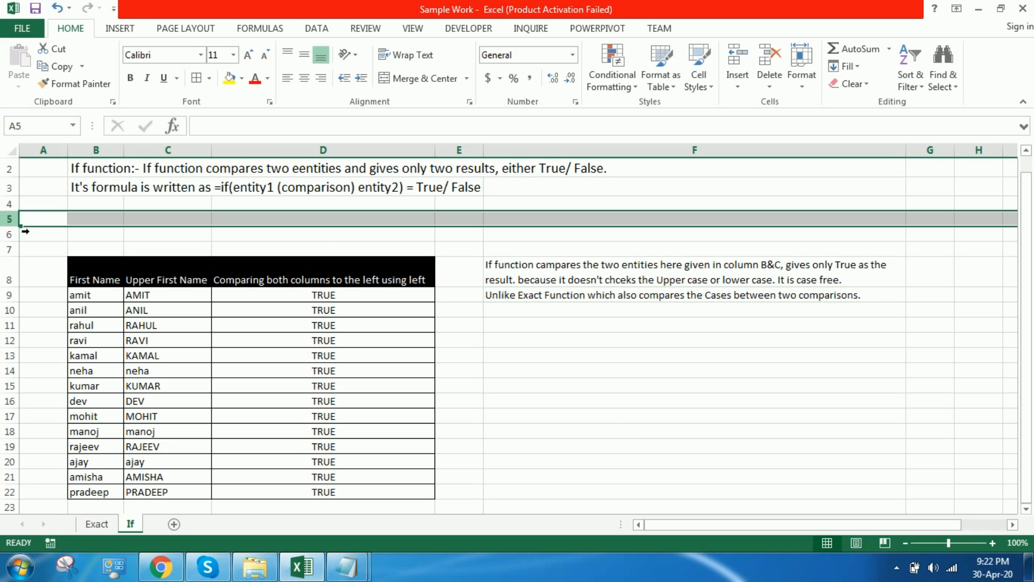
key(ctrl+minus)
key(ctrl+minus)
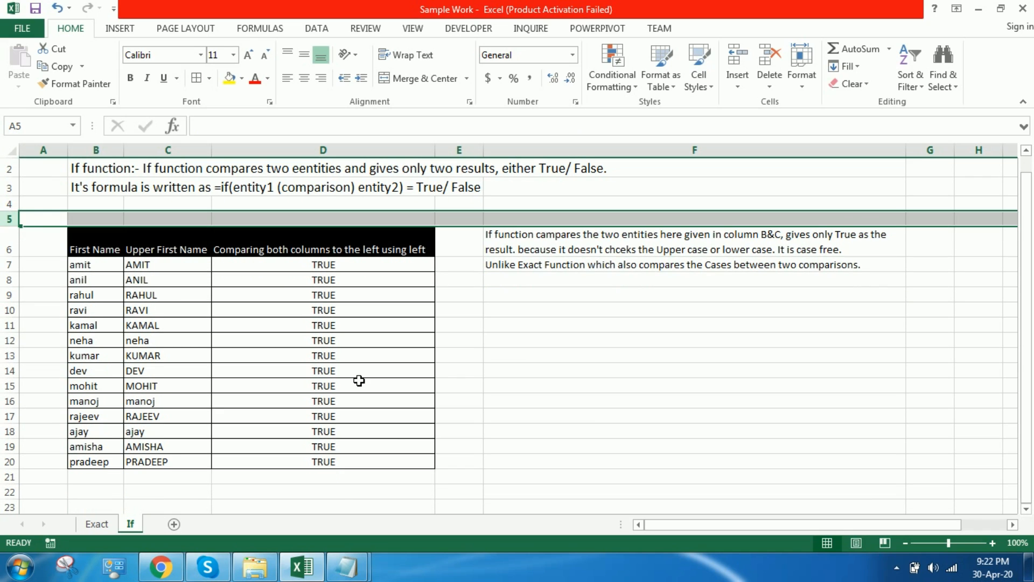
click(514, 391)
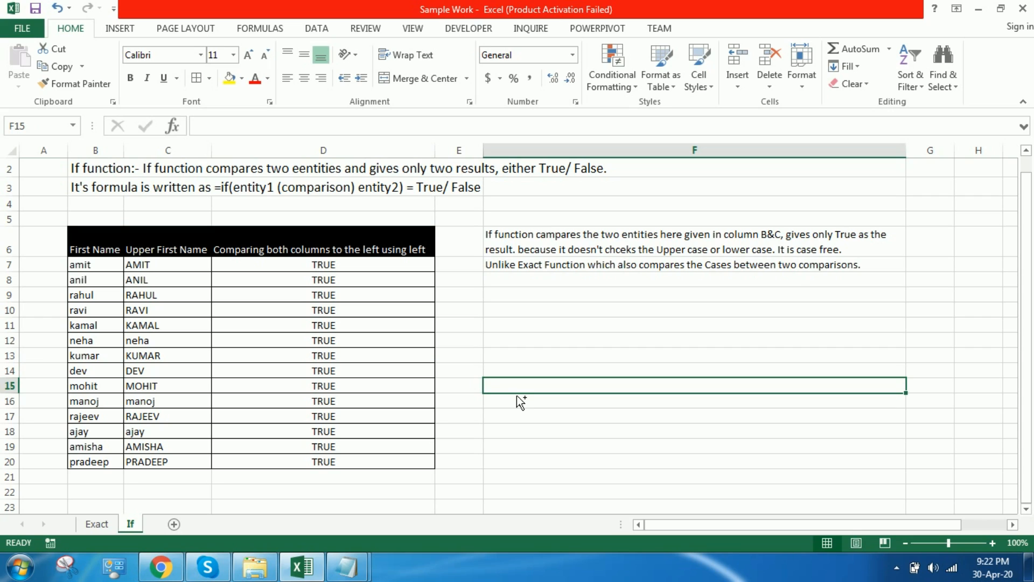
click(492, 362)
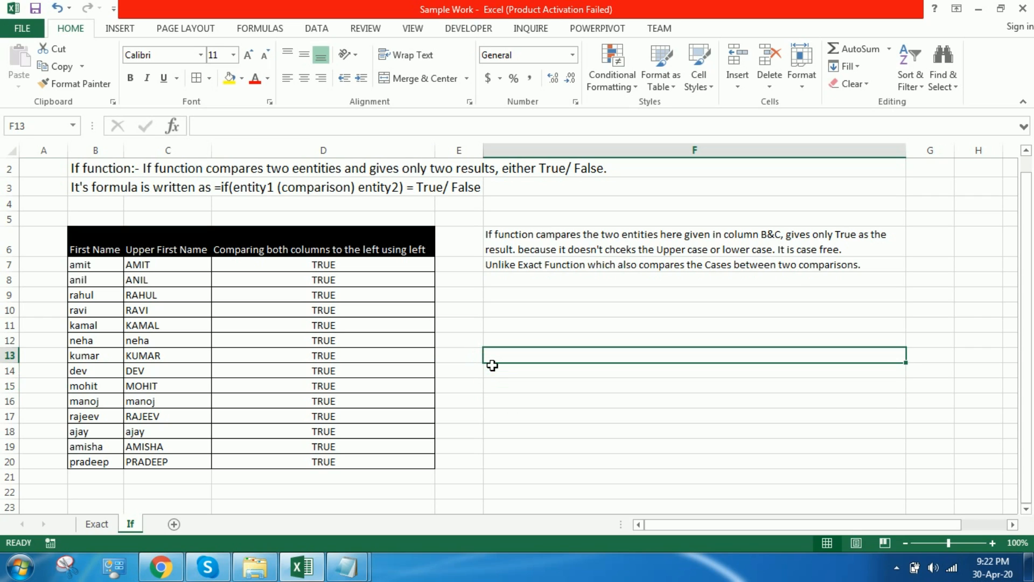